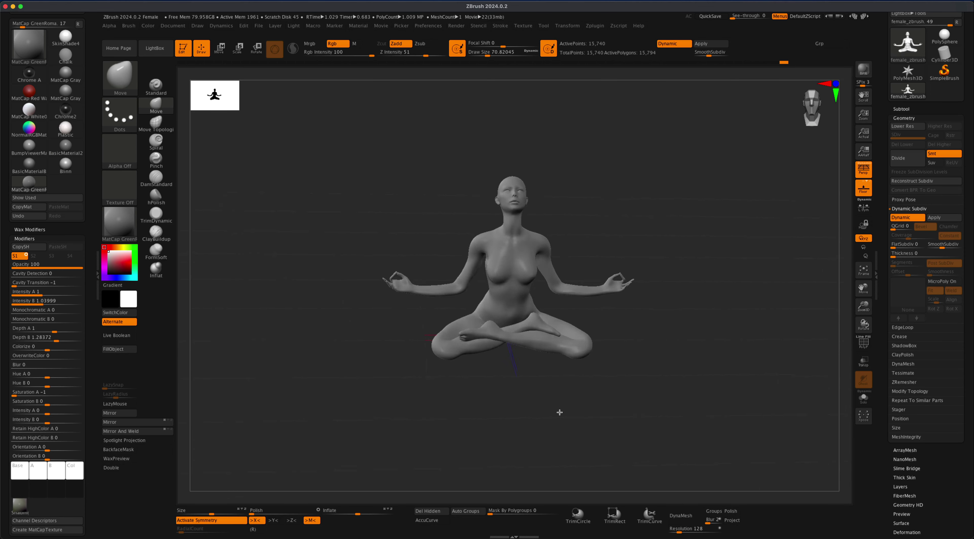
- Open the Female.ZPR project from LightBox without saving changes to the seated figure project
left_click_drag(559, 413, 546, 413)
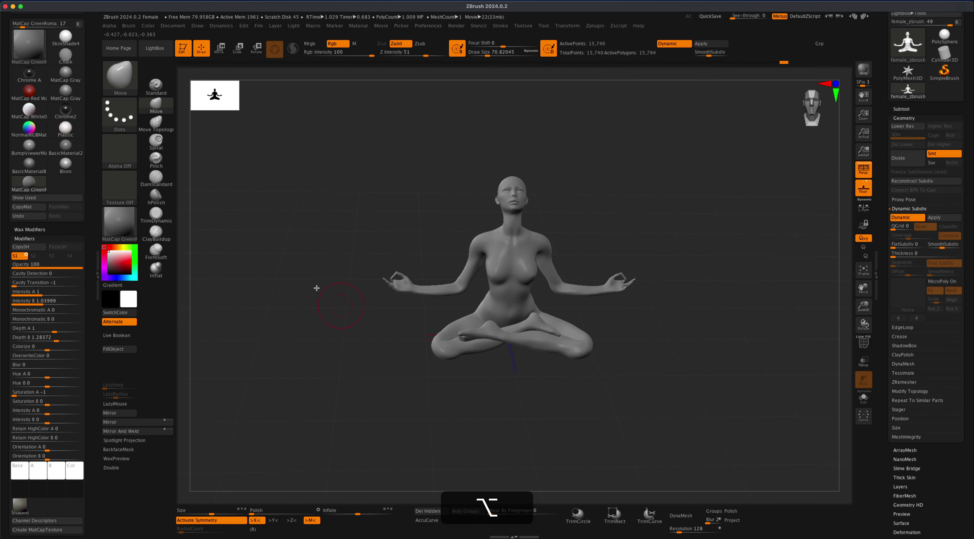
left_click_drag(260, 185, 264, 186, "alt")
left_click(155, 53)
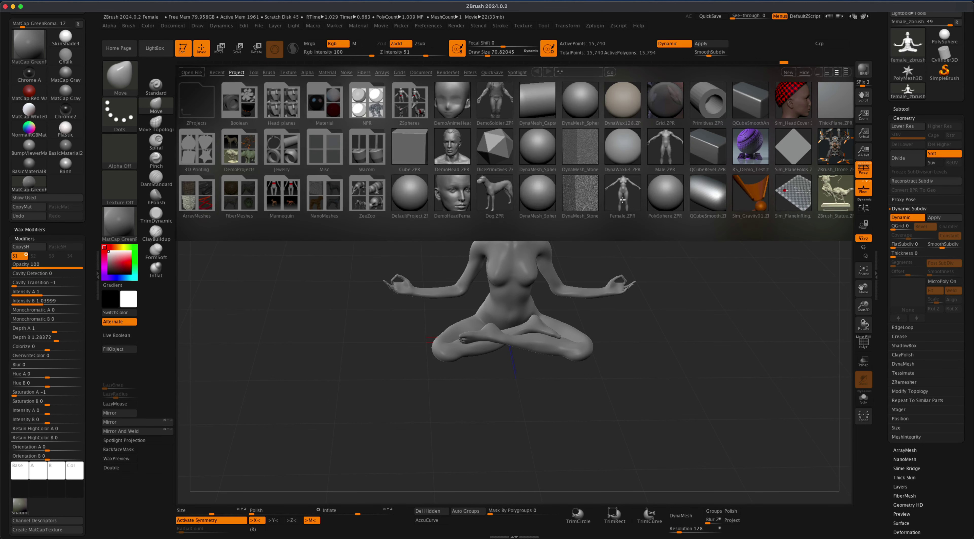
double_click(628, 191)
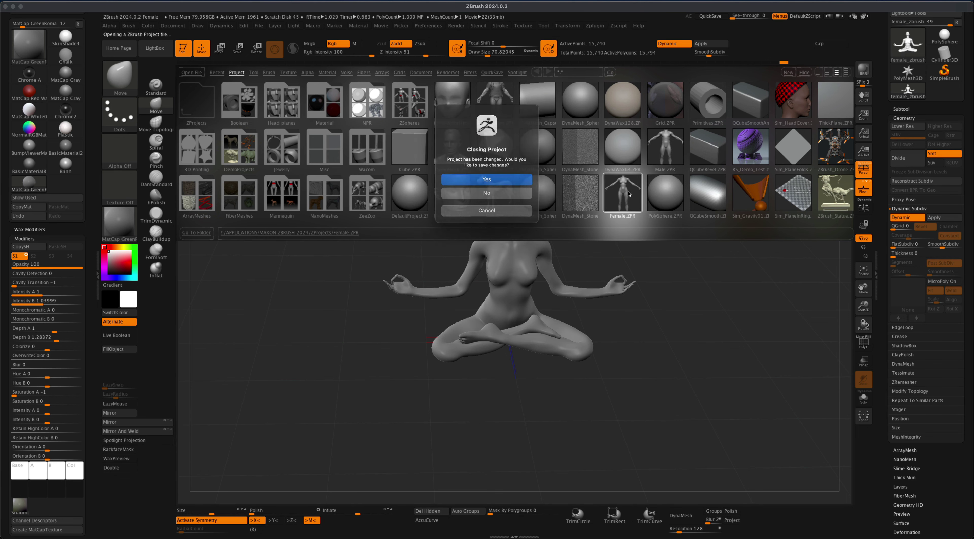
left_click(487, 192)
key("alt")
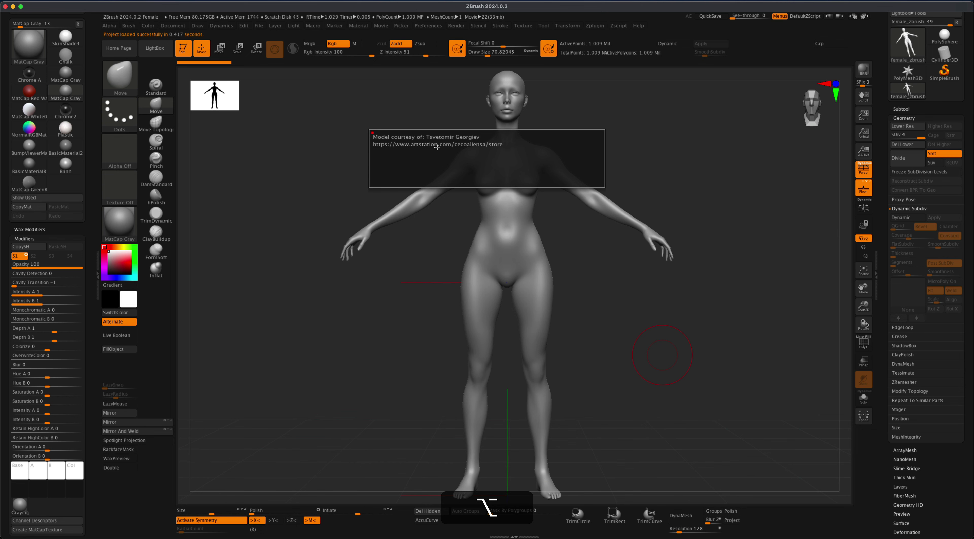
- Turn on the PolyF wireframe display for the standing female figure
key("alt")
mouse_move(652, 348)
left_mouse_down()
mouse_move(652, 369)
mouse_move(644, 354)
mouse_move(654, 362)
mouse_move(639, 363)
mouse_move(655, 359)
left_mouse_up()
mouse_move(650, 290)
left_mouse_down()
mouse_move(666, 292)
mouse_move(652, 291)
left_mouse_up()
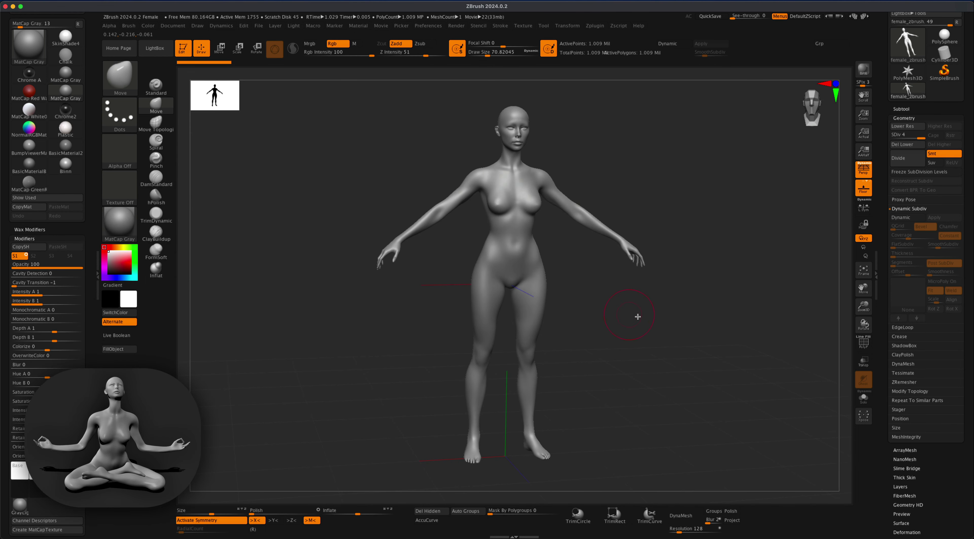
left_click(863, 342)
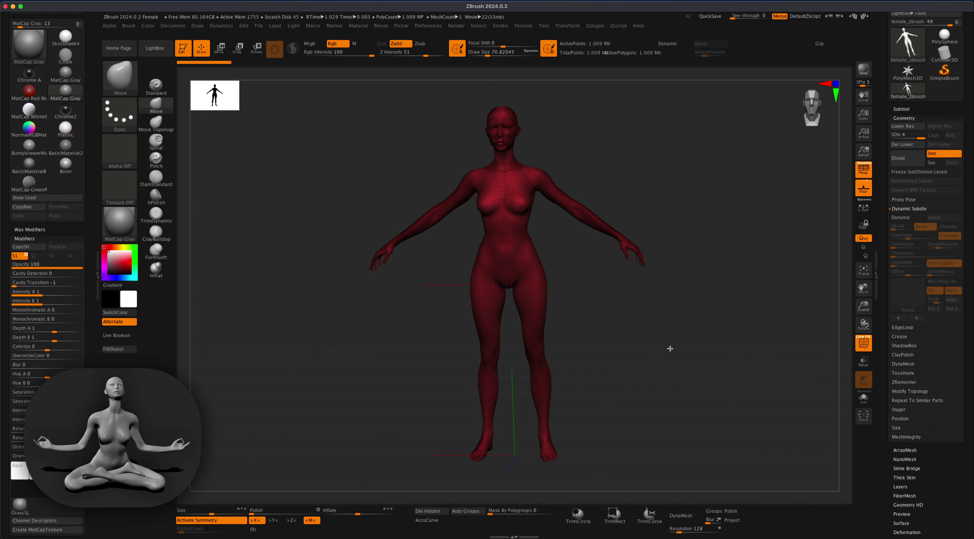
left_click_drag(588, 352, 624, 319)
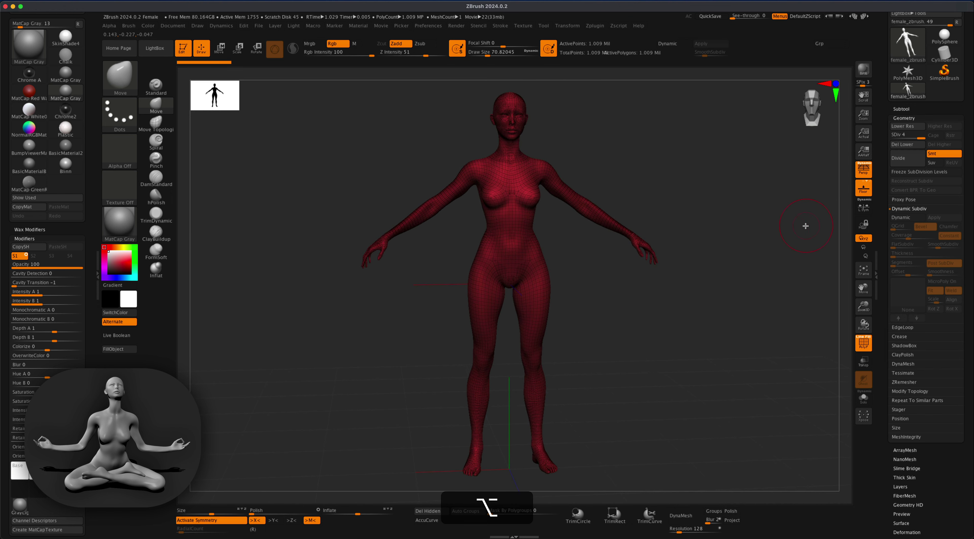
- Lower the figure to subdivision level 1 and delete its higher subdivision levels
left_click_drag(916, 138, 865, 146)
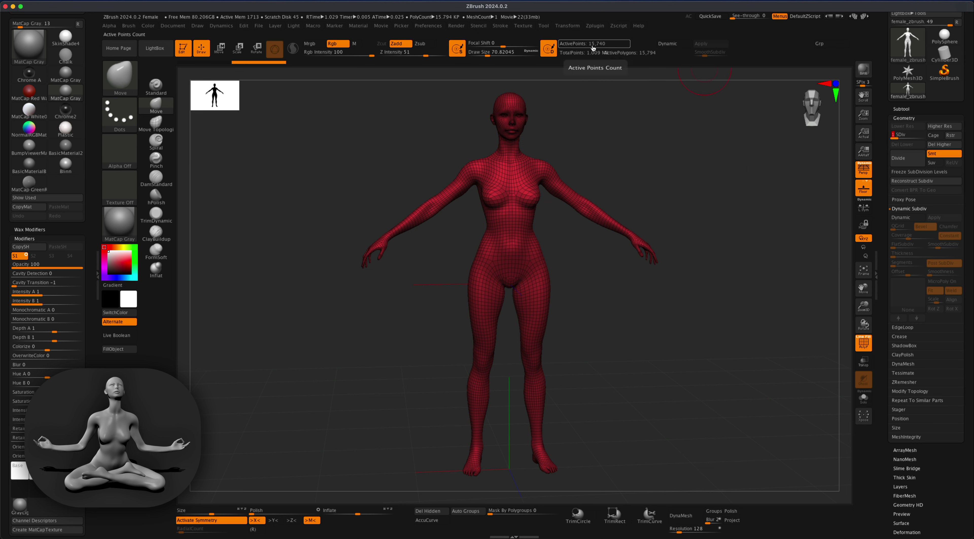
left_click(939, 147)
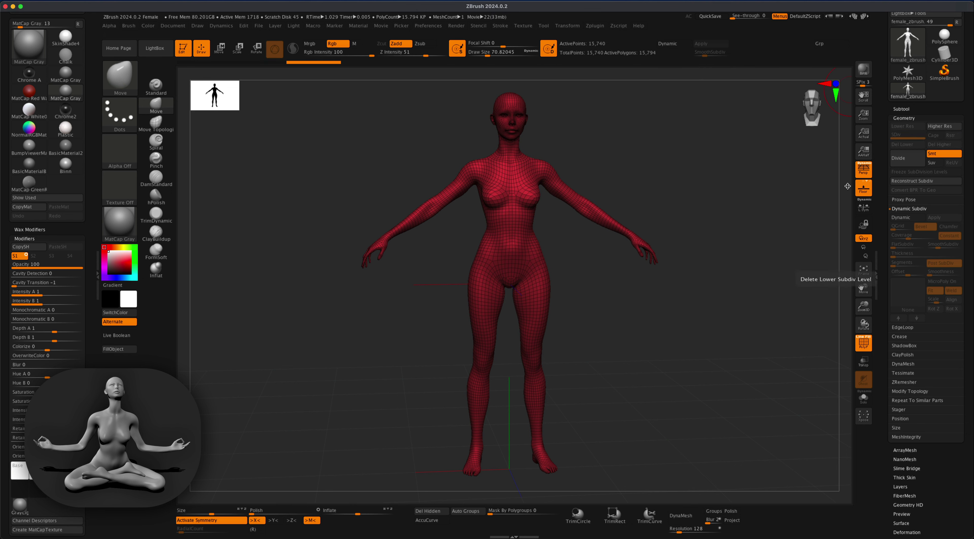
mouse_move(735, 265)
left_mouse_down()
mouse_move(734, 310)
mouse_move(628, 329)
mouse_move(668, 329)
mouse_move(662, 321)
left_mouse_up()
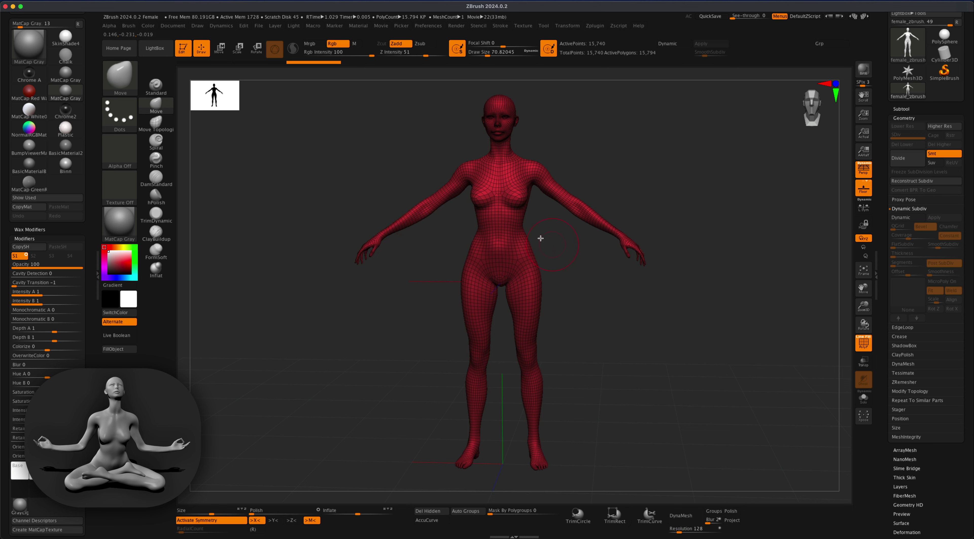
left_click_drag(572, 264, 574, 263)
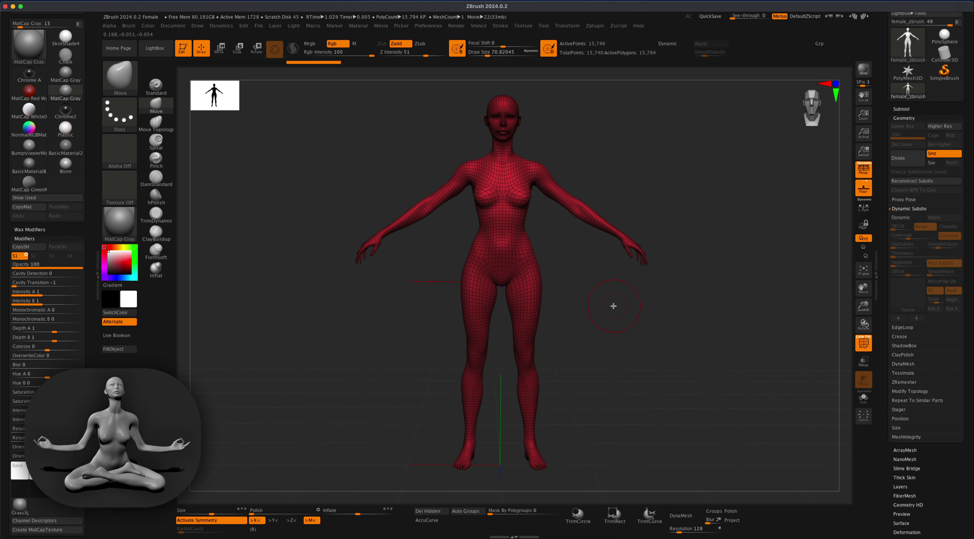
- Switch to the ZModeler brush and turn off symmetry
left_click_drag(604, 295, 616, 389, "alt")
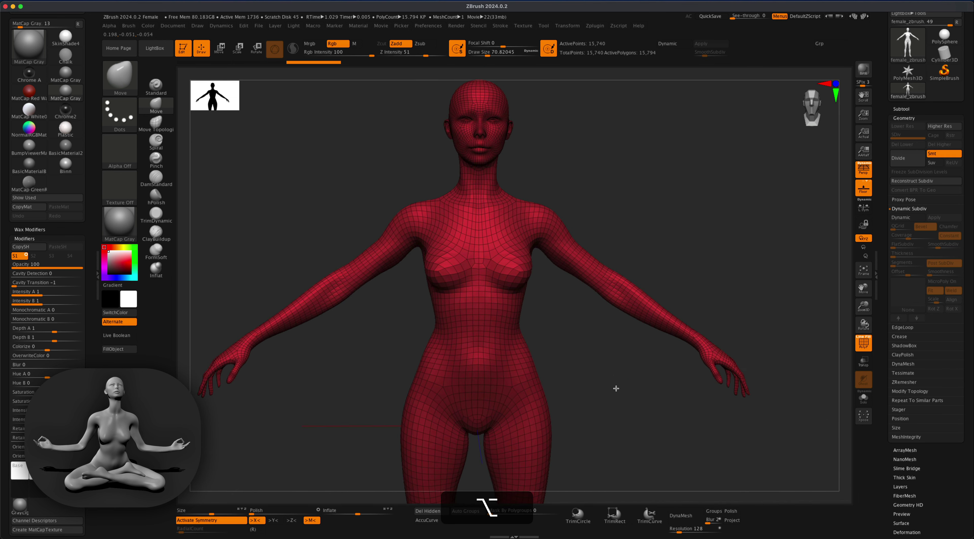
left_click(121, 78)
left_click(824, 301)
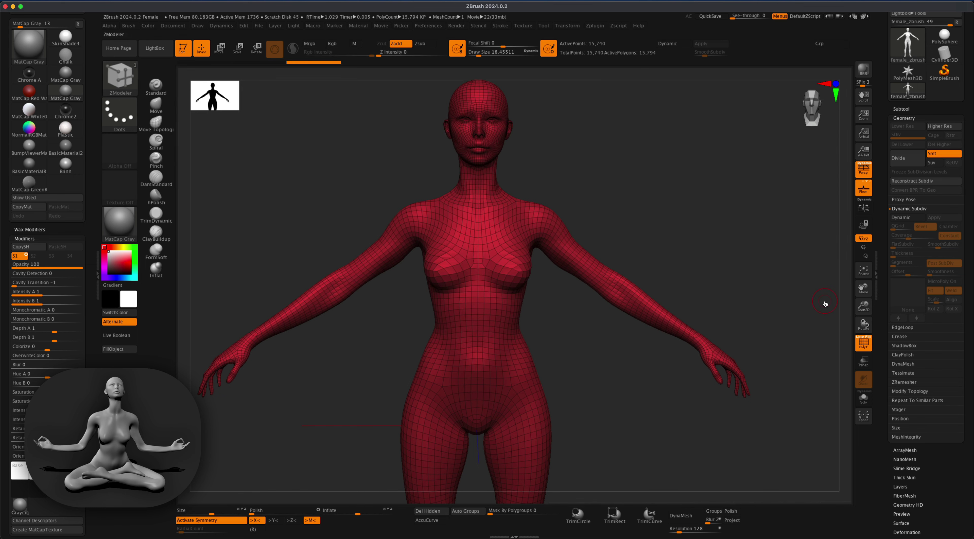
left_click_drag(572, 339, 643, 398, "alt")
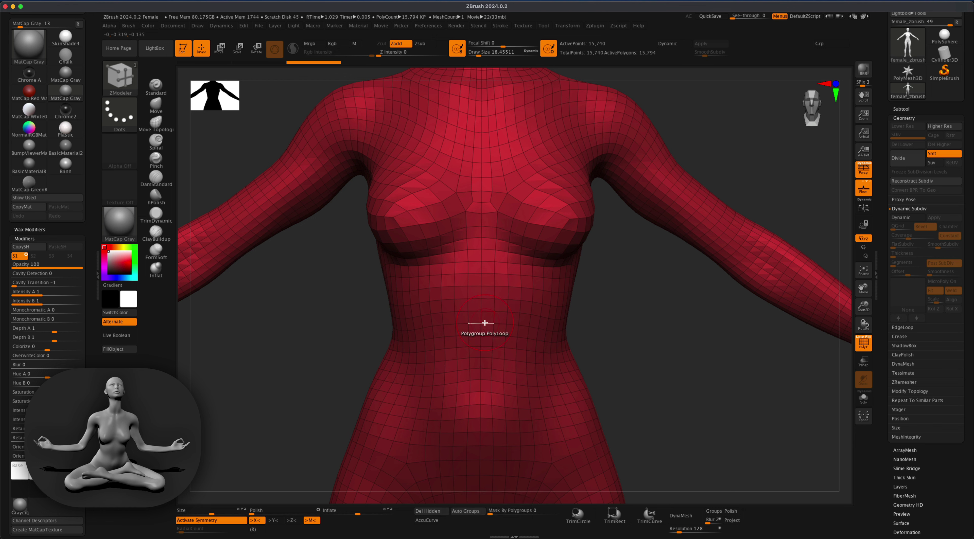
key("x")
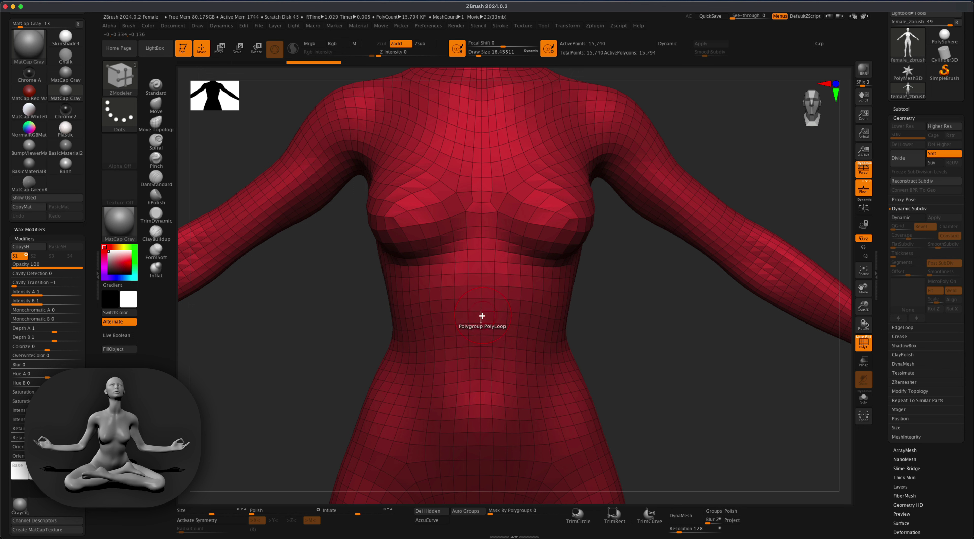
- Use the ZModeler PolyGroup action with the Polyloop target to give the vertical centre loop of the torso a new polygroup
key("space")
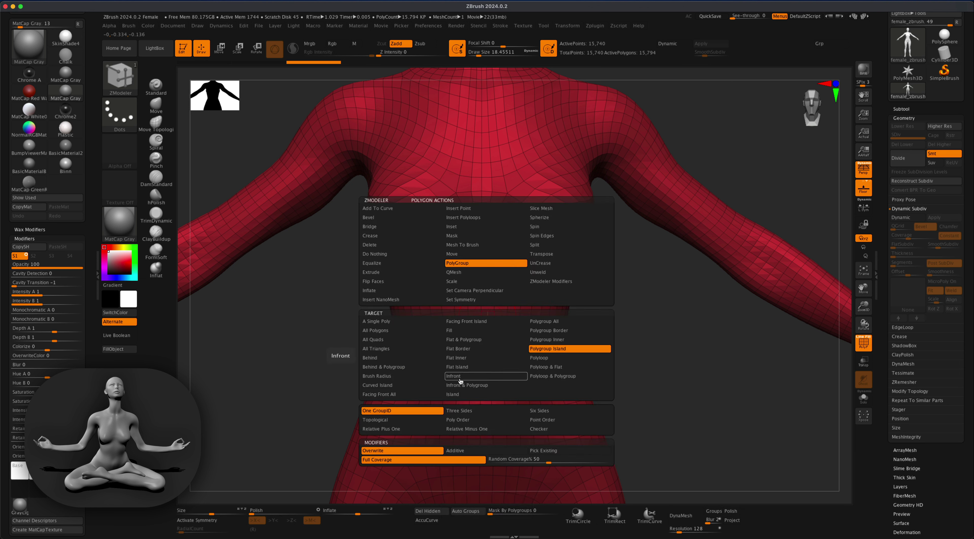
left_click(537, 358)
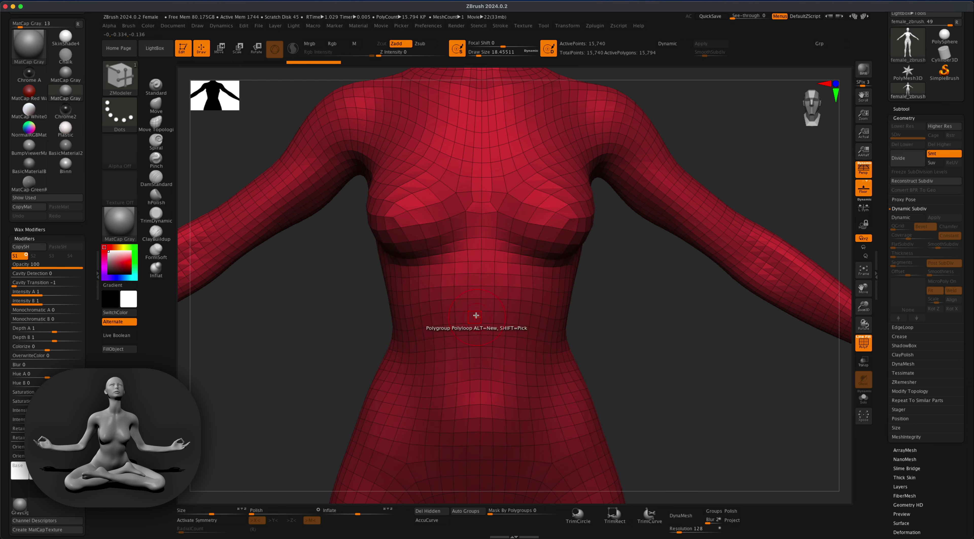
left_click_drag(642, 339, 713, 398, "alt")
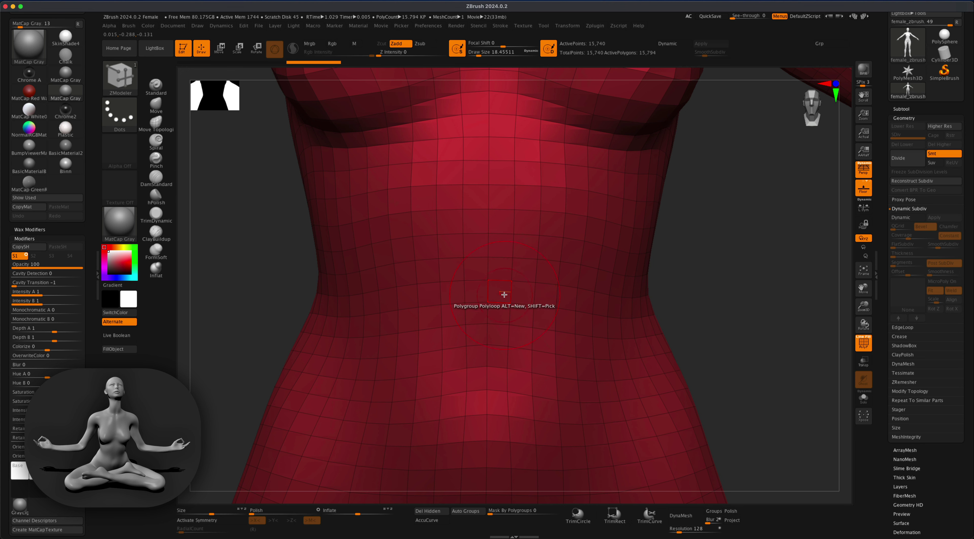
left_click(500, 286)
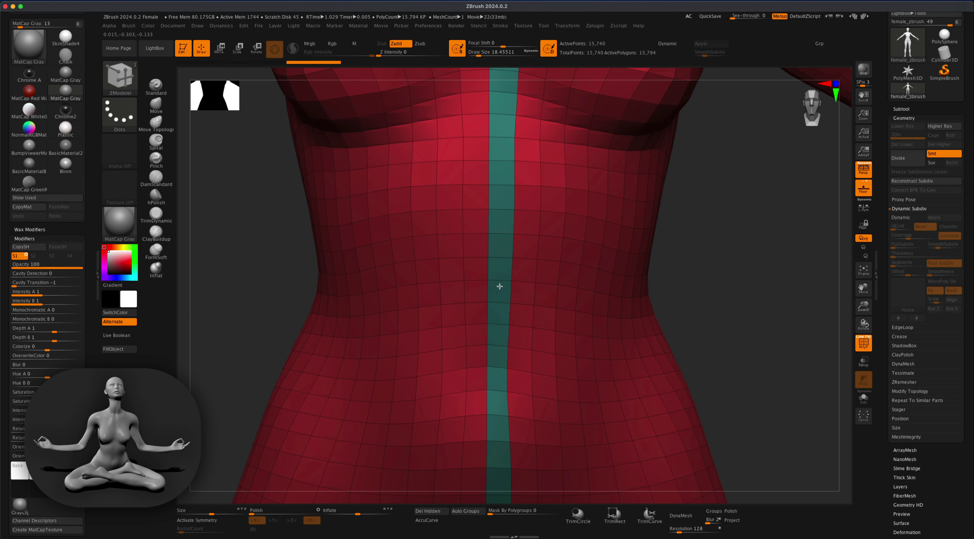
left_click_drag(706, 320, 605, 369, "alt")
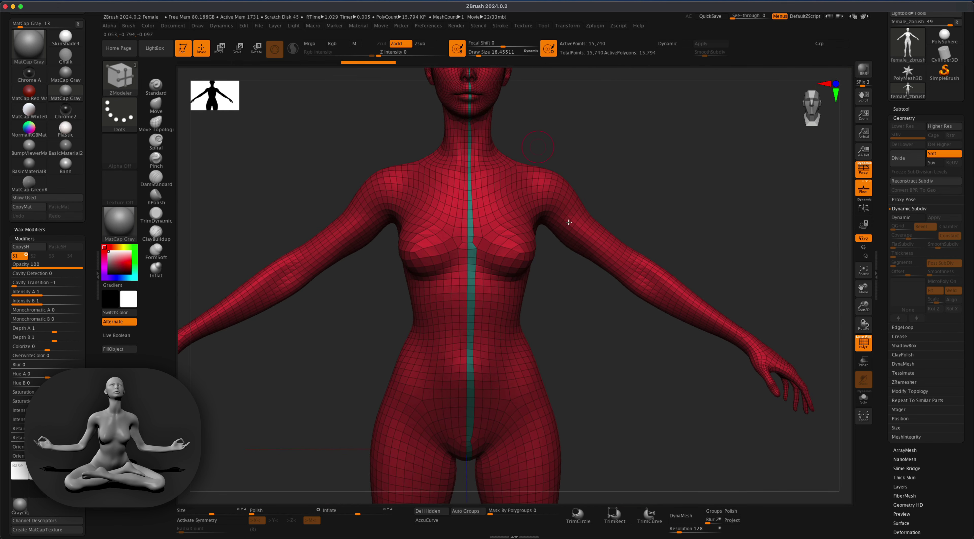
left_click_drag(599, 403, 526, 378, "alt")
- Set the PolyGroup target to Polygroup Island and apply the centre loop's polygroup to the figure's left half
left_click_drag(487, 102, 621, 353)
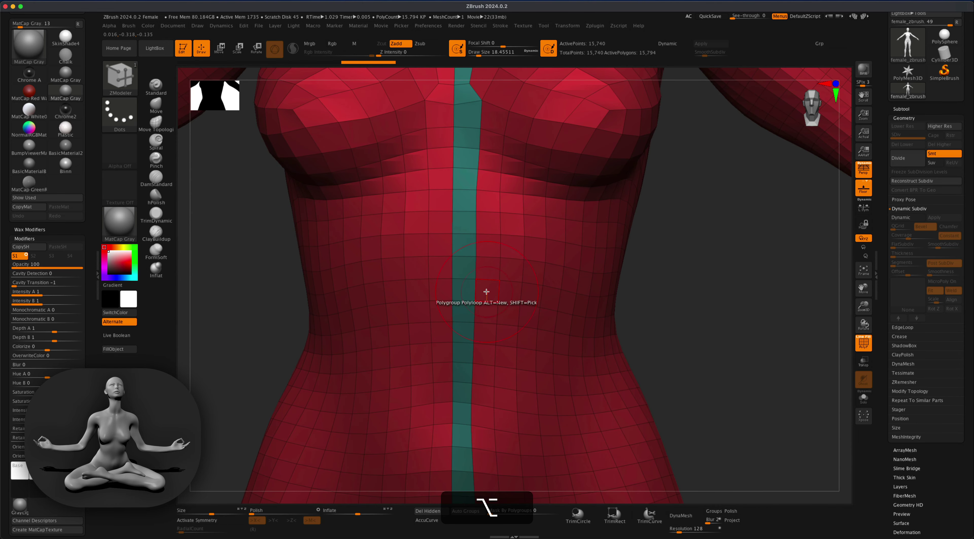
key("space")
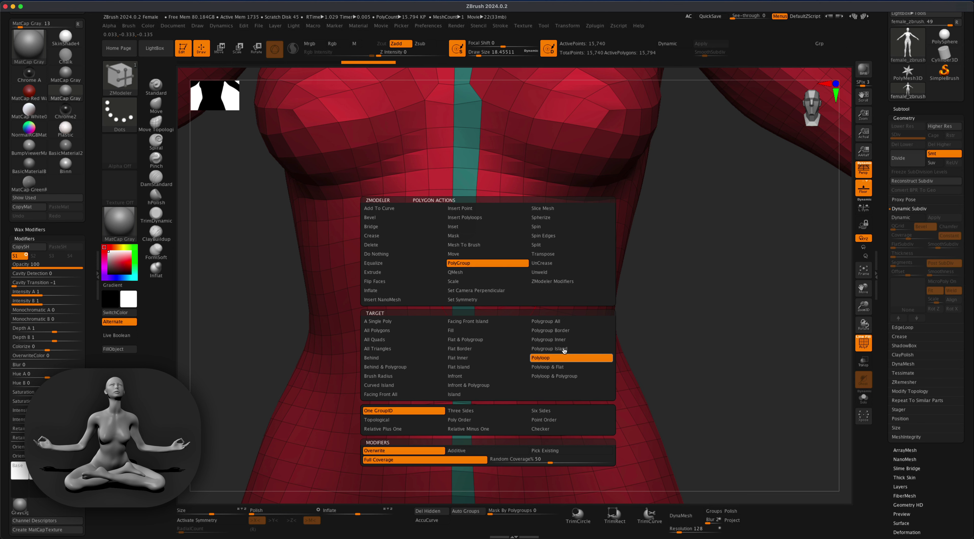
left_click(547, 349)
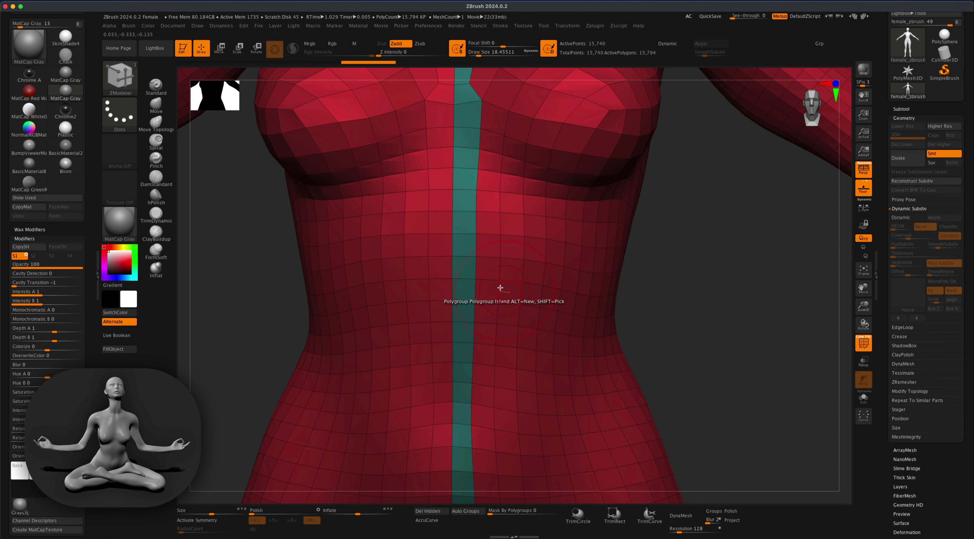
left_click(488, 266)
left_click_drag(666, 230, 648, 389, "alt")
left_click_drag(635, 333, 601, 403, "alt")
scroll(622, 379, "down", 5, "alt")
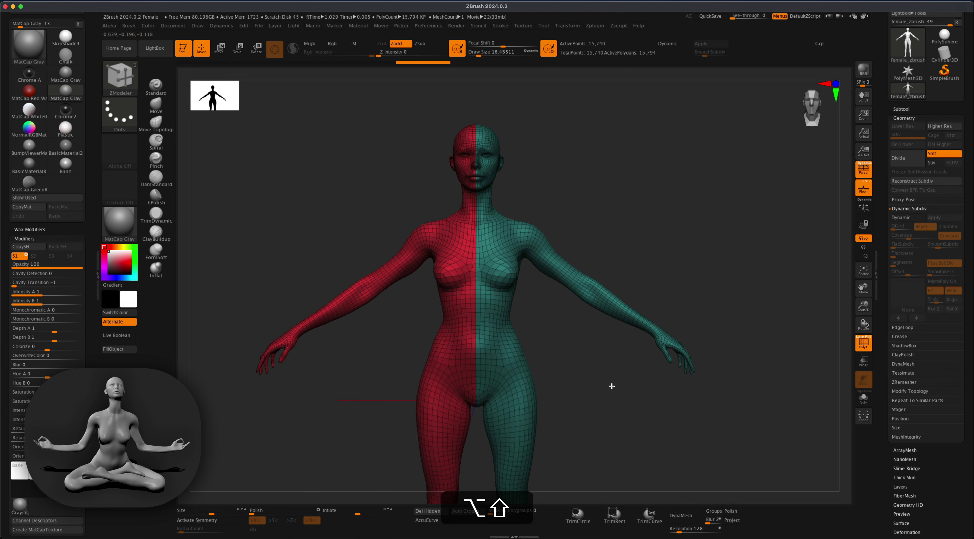
- Turn off the perspective view and select the Anchors brush
left_click_drag(612, 387, 617, 387, "alt+shift")
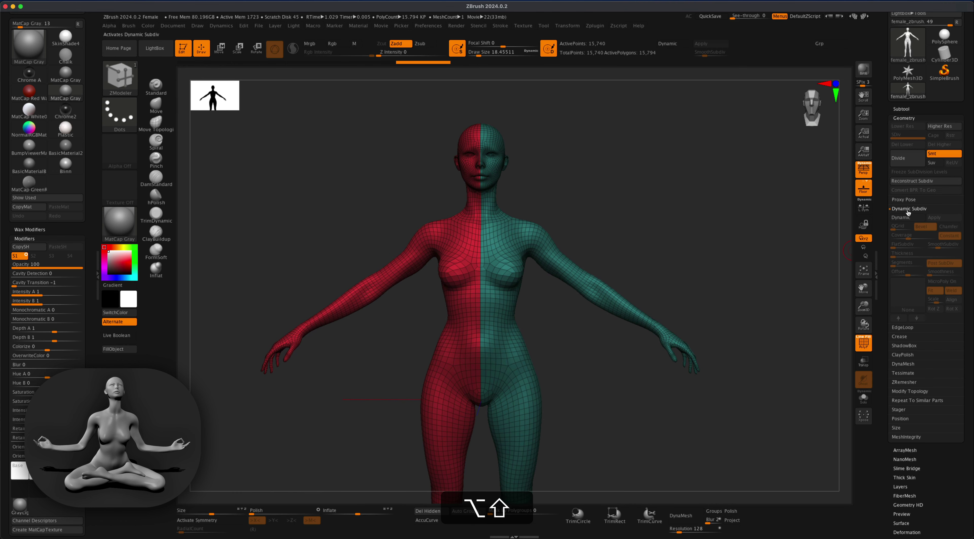
left_click(863, 172)
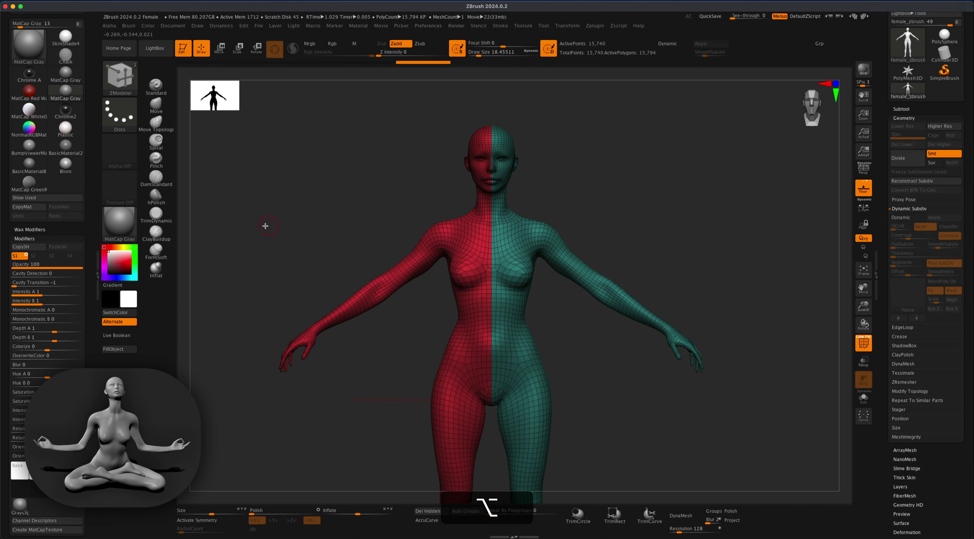
left_click(120, 78)
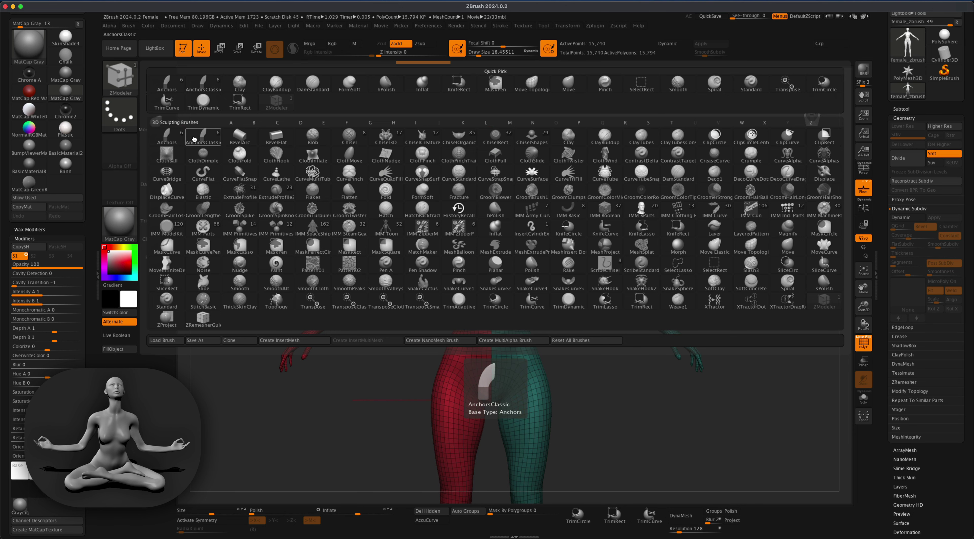
left_click(166, 137)
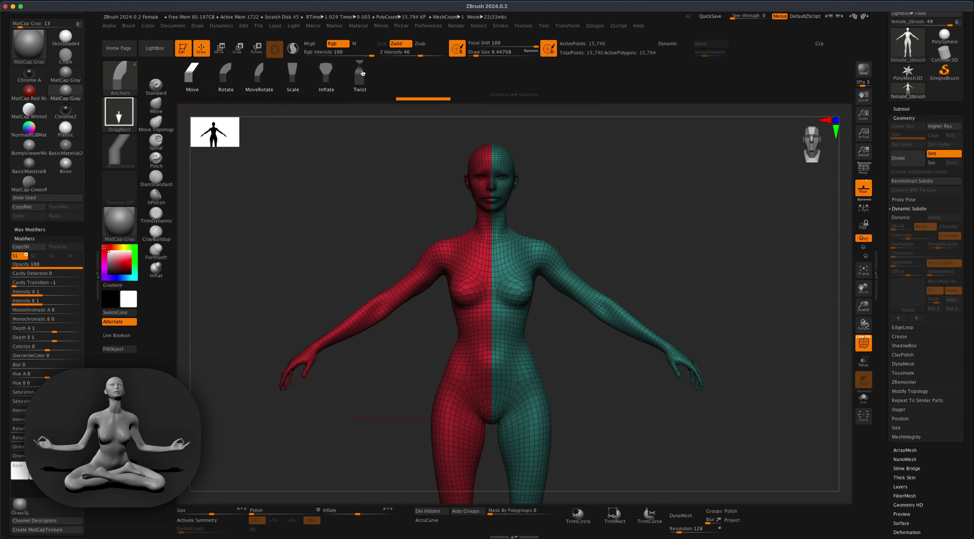
- Activate X symmetry and frame the figure's upper body for posing the arms
left_click_drag(579, 334, 593, 389, "alt")
left_click_drag(583, 354, 585, 316, "alt")
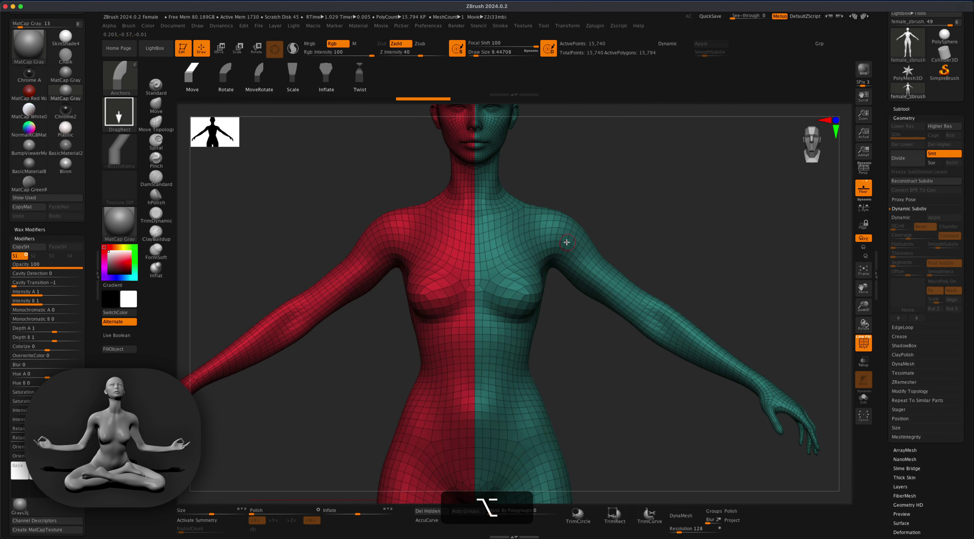
key("x")
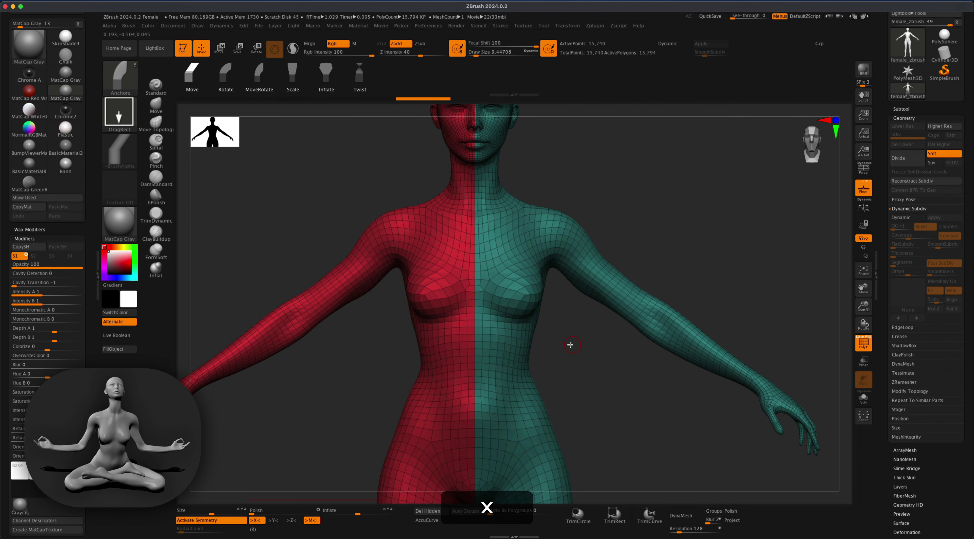
left_click_drag(572, 348, 584, 395, "alt")
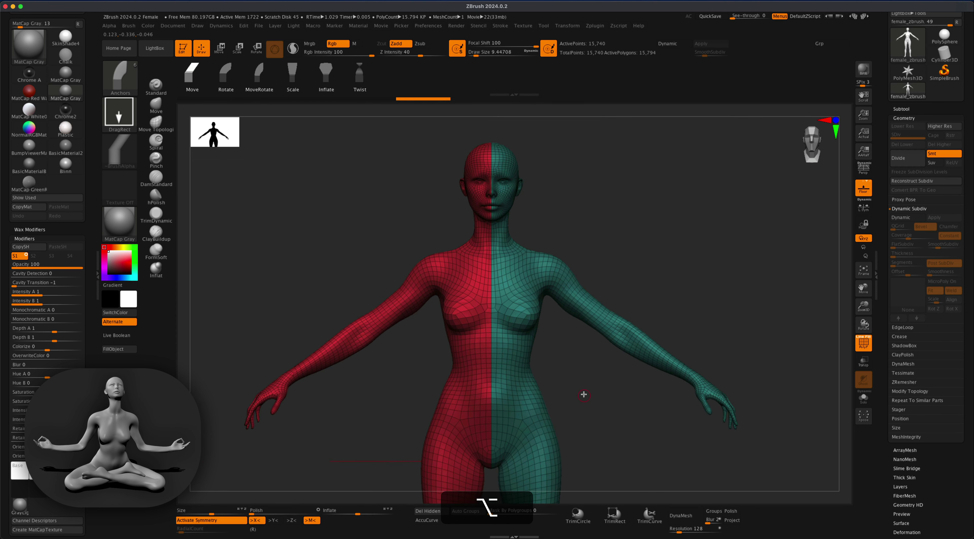
left_click_drag(576, 353, 576, 348, "alt")
left_click_drag(578, 385, 559, 373, "alt")
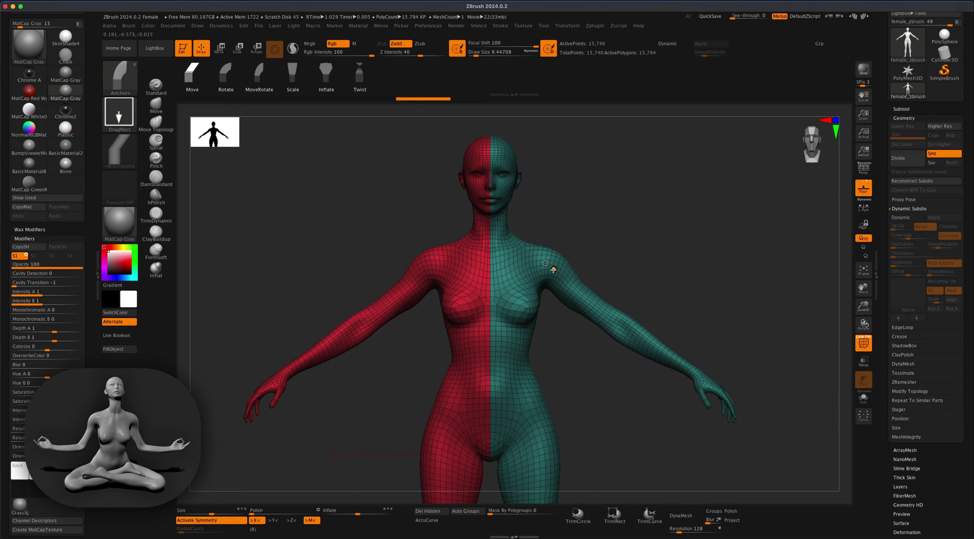
- Try the Anchors brush's Move mode on the figure's left shoulder, then undo the movement
left_click_drag(553, 271, 555, 271)
key("super+z")
key("super+z")
key("super+z")
key("super+z")
key("super+z")
key("super+z")
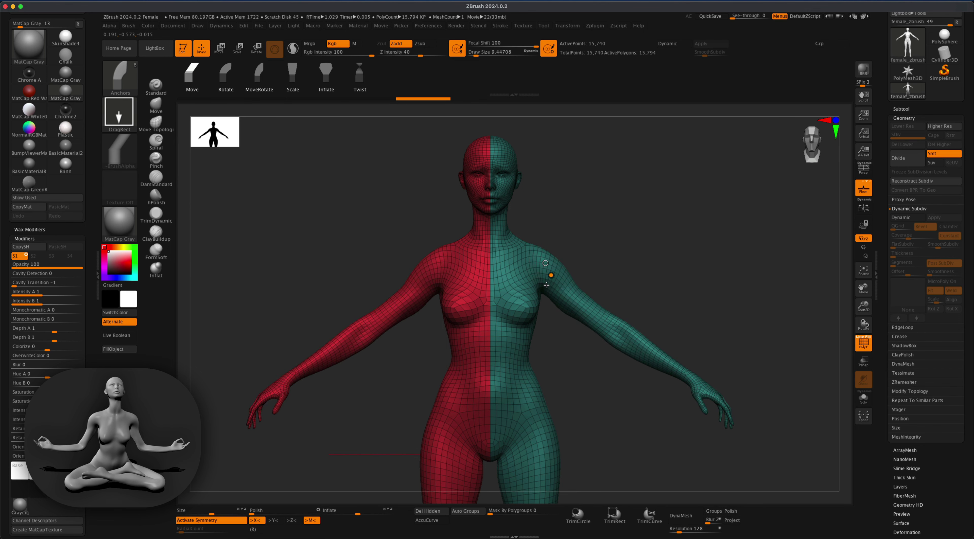
key("super+z")
- Switch the Anchors brush to Rotate, try it on the figure's left shoulder, and undo the rotation
left_click(227, 77)
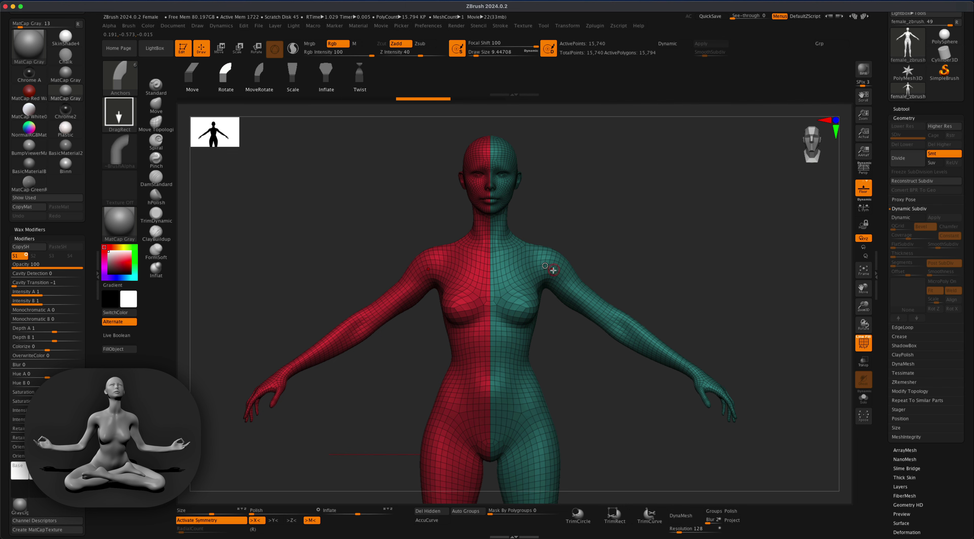
left_click_drag(554, 270, 548, 275)
key("super+z")
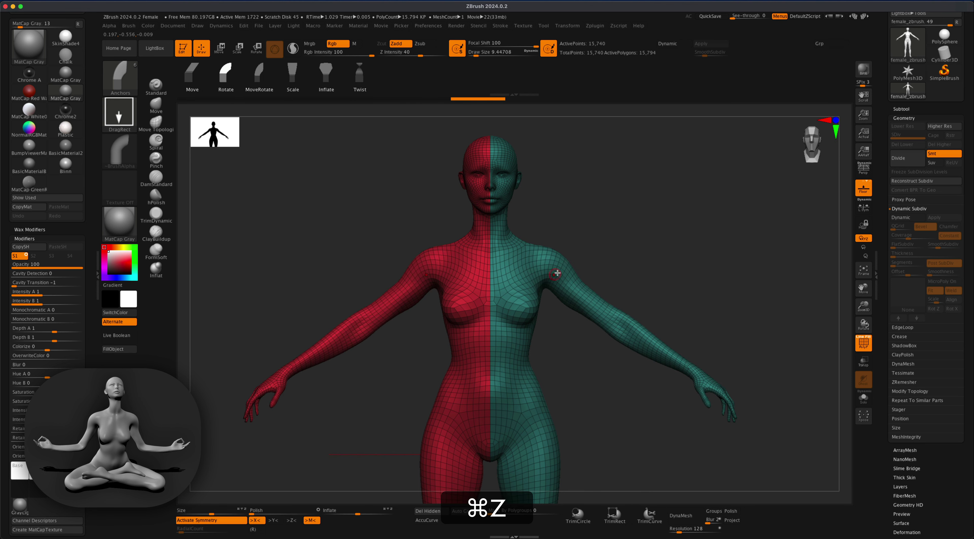
- Anchor the figure's left shoulder with the Anchors brush and rotate both arms downward toward the body
left_click_drag(621, 237, 642, 319, "alt")
left_click_drag(539, 266, 588, 306)
left_click(588, 306)
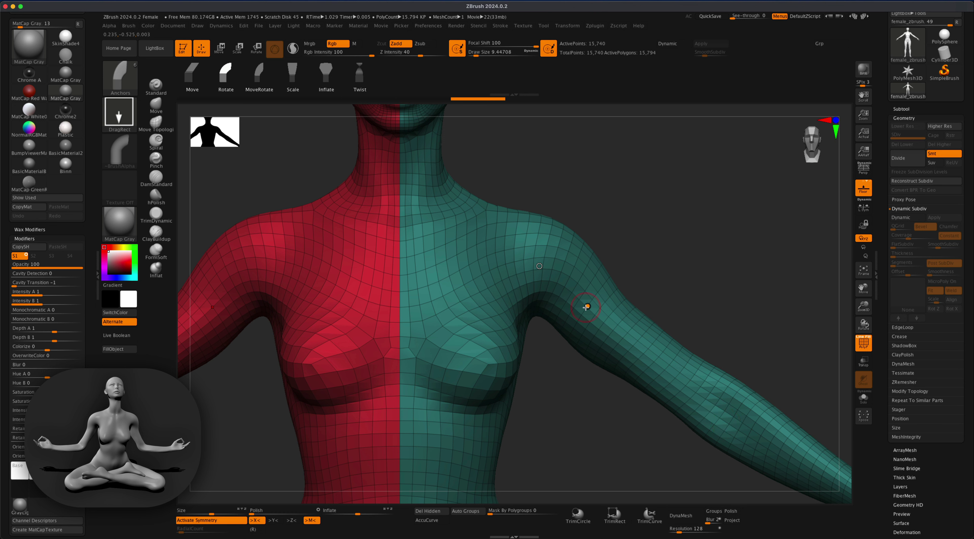
left_click_drag(586, 307, 583, 309)
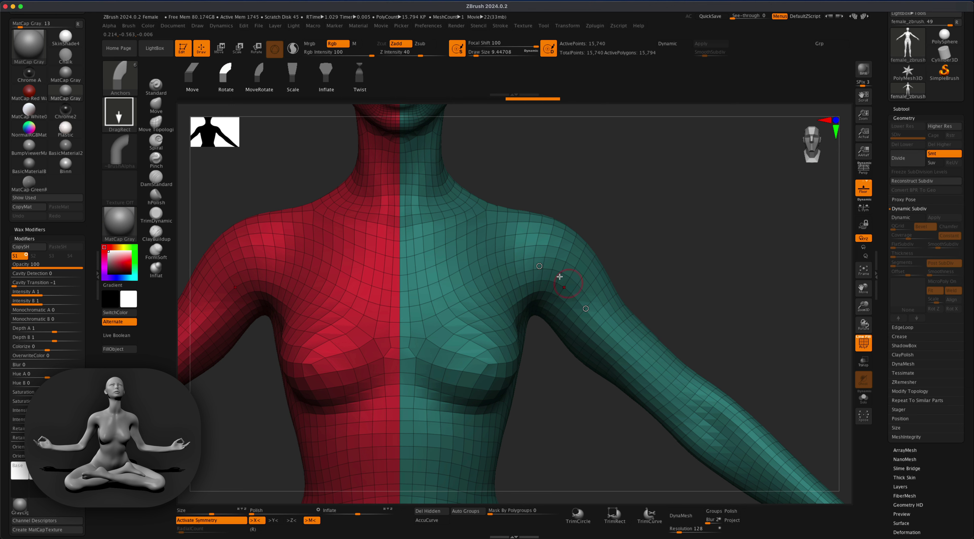
mouse_move(586, 309)
left_mouse_down()
mouse_move(574, 311)
mouse_move(544, 372)
mouse_move(543, 398)
mouse_move(543, 383)
left_mouse_up()
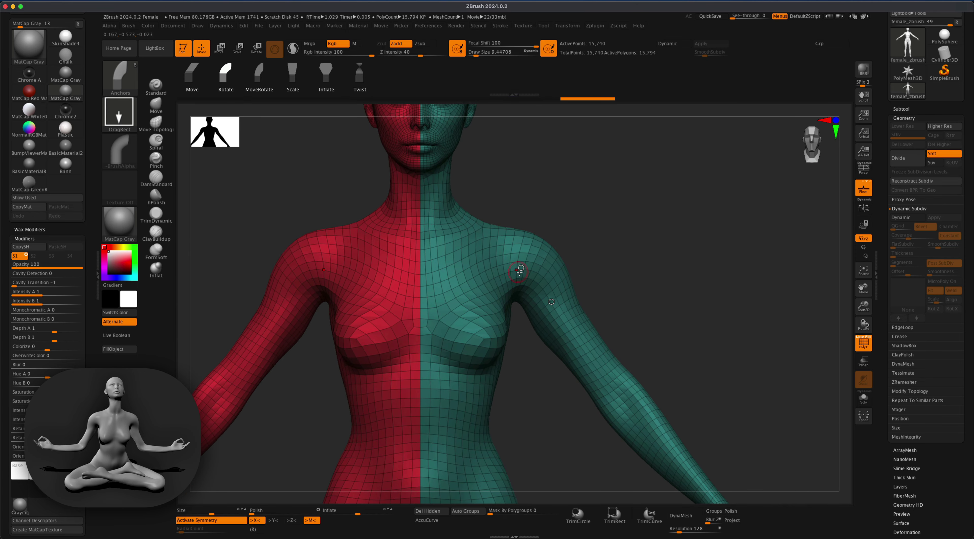
- Reposition the anchors around the left shoulder joint and rotate the arms further down toward the hips
key("alt")
left_click_drag(516, 264, 525, 278)
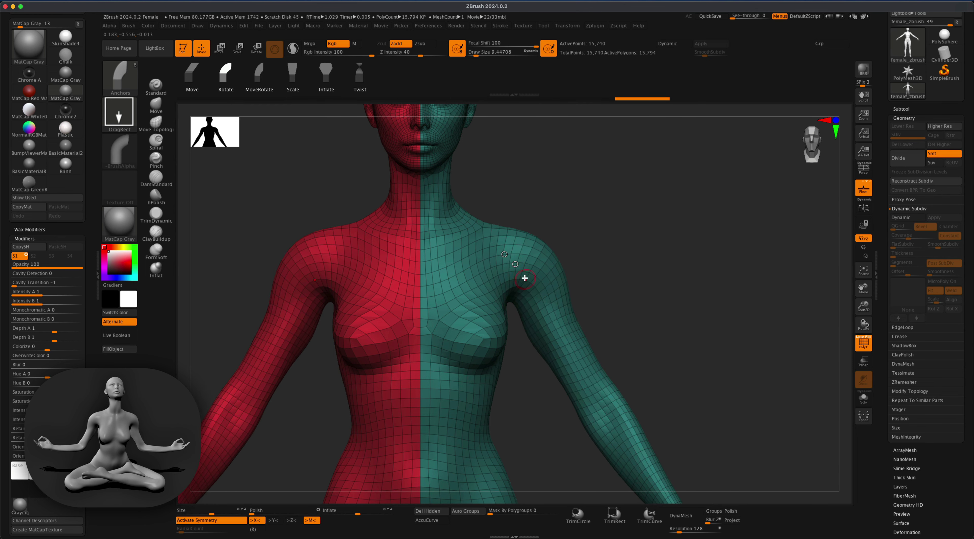
key("alt")
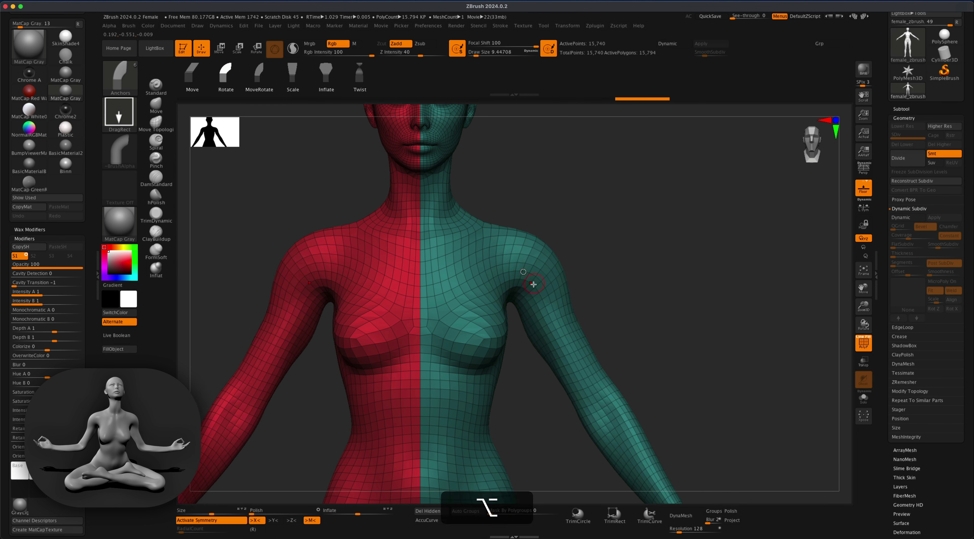
left_click_drag(528, 283, 529, 284)
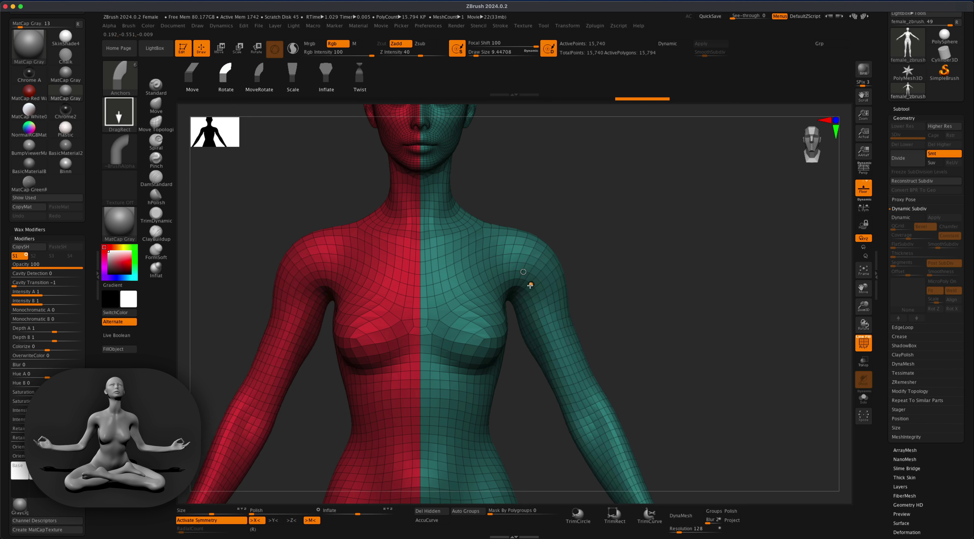
- With the Move brush at a draw size of about 65, reshape the outer contour of the shoulders
mouse_move(661, 322)
left_mouse_down("alt")
mouse_move(642, 282)
mouse_move(598, 310)
left_mouse_up("alt")
left_click_drag(615, 264, 617, 291, "alt")
left_click(161, 105)
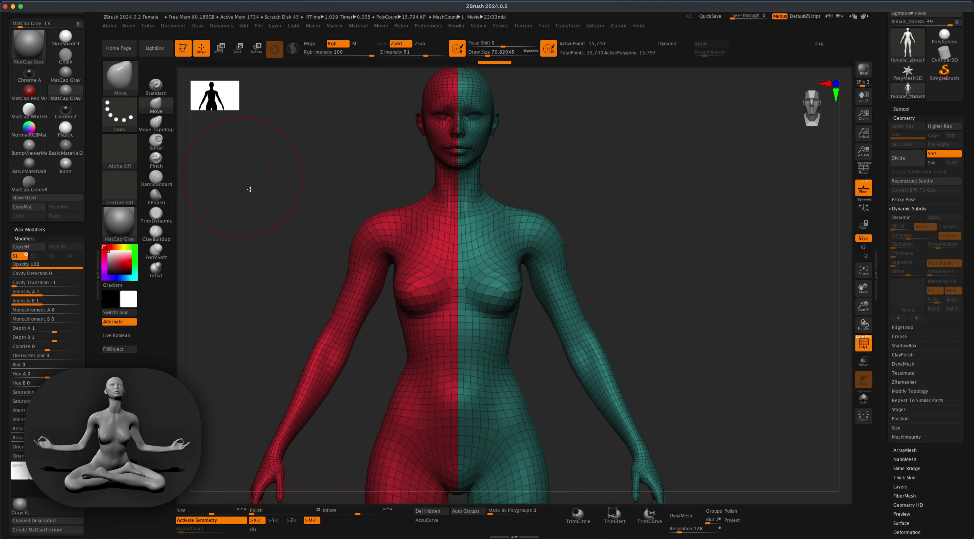
key("s")
left_click(548, 224)
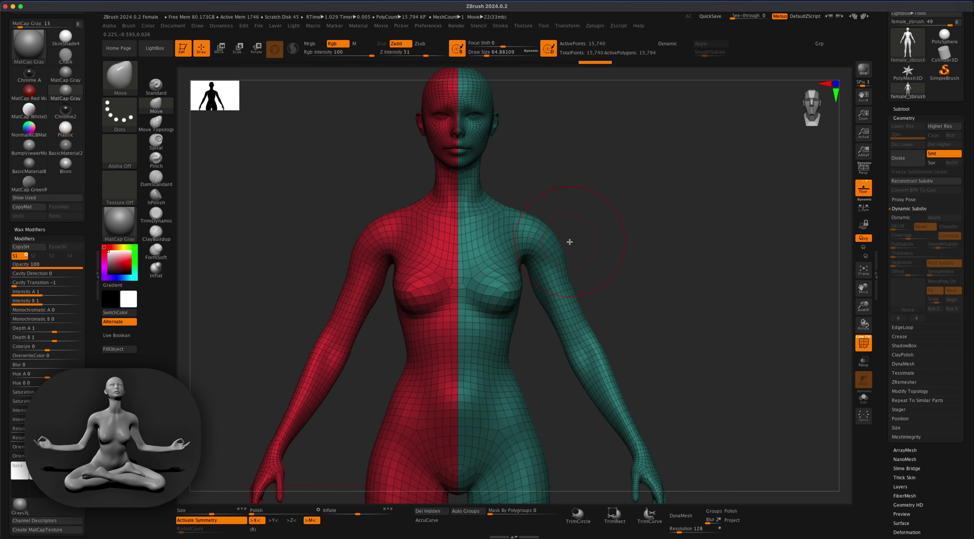
mouse_move(567, 226)
left_mouse_down()
mouse_move(537, 239)
mouse_move(588, 238)
mouse_move(600, 221)
left_mouse_up()
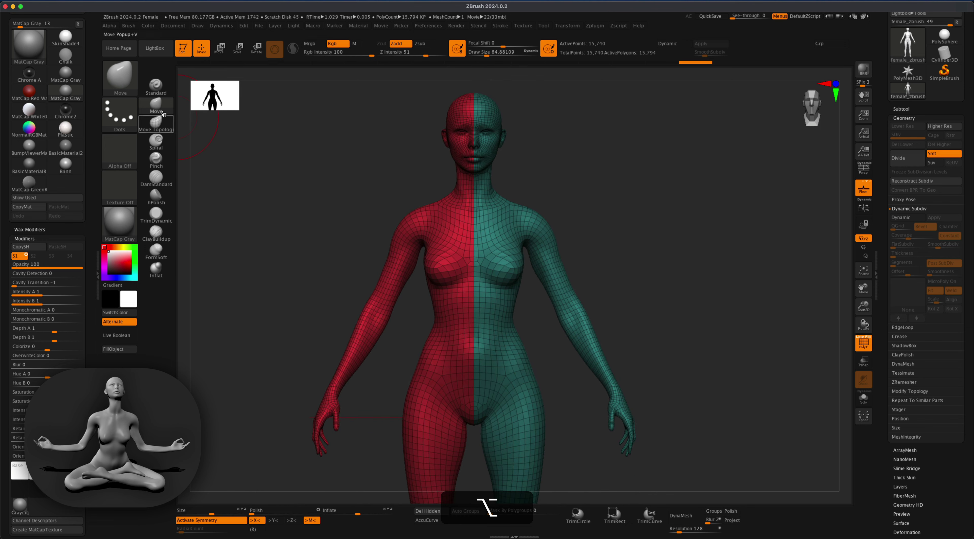
- Return to the Anchors brush in Twist mode and twist the upper arms outward from the shoulders to the elbows
left_click(126, 78)
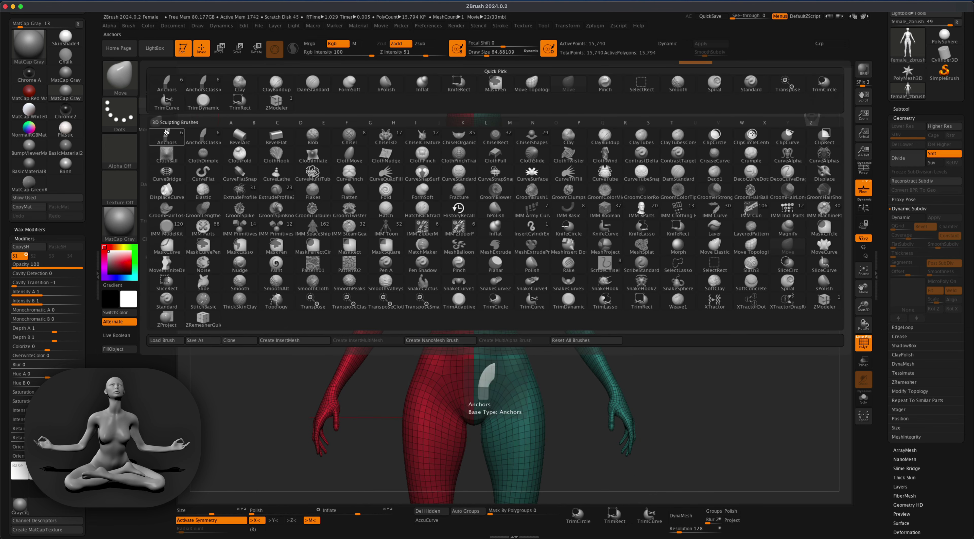
left_click(167, 137)
right_click_drag(650, 283, 587, 336, "alt")
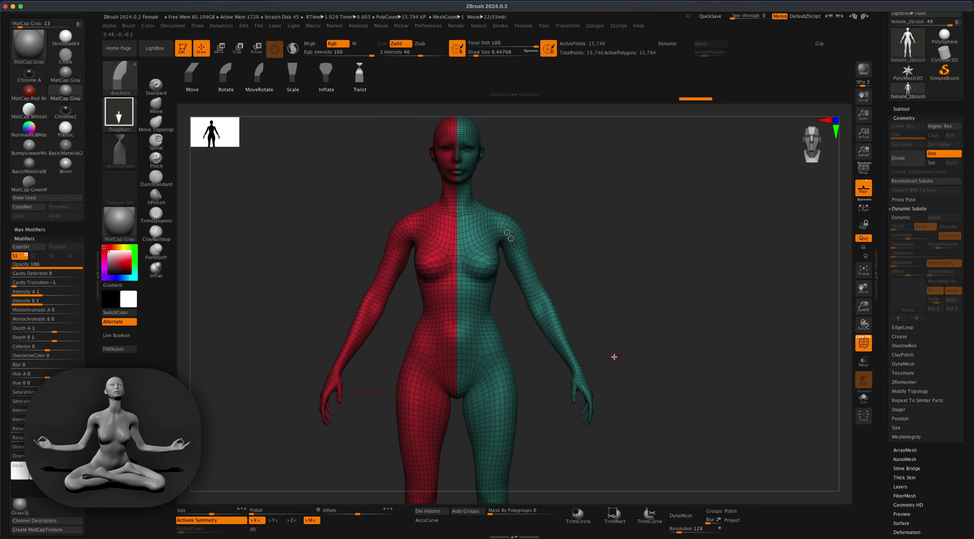
key("shift")
key("alt")
mouse_move(532, 288)
left_mouse_down()
mouse_move(531, 297)
mouse_move(519, 241)
mouse_move(520, 250)
left_mouse_up()
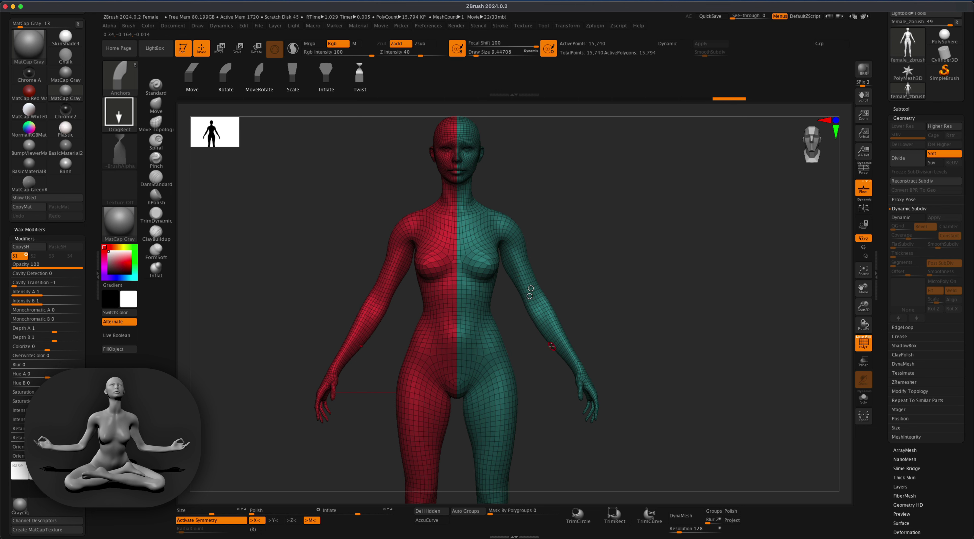
- Twist the forearms and wrists with successive anchors along the left forearm until the palms turn upward
mouse_move(558, 344)
left_mouse_down("alt")
mouse_move(514, 218)
mouse_move(537, 261)
left_mouse_up("alt")
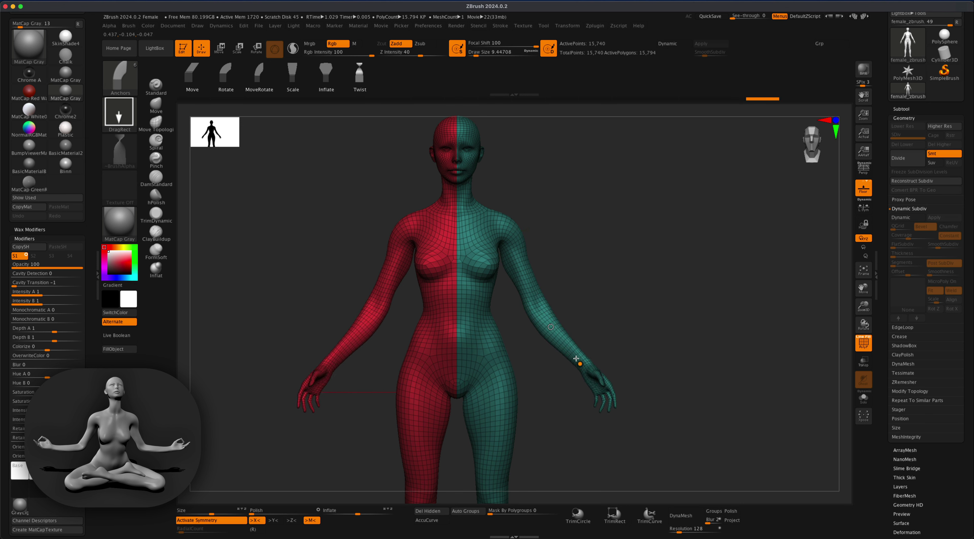
mouse_move(576, 358)
left_mouse_down("alt")
mouse_move(552, 257)
mouse_move(563, 282)
left_mouse_up("alt")
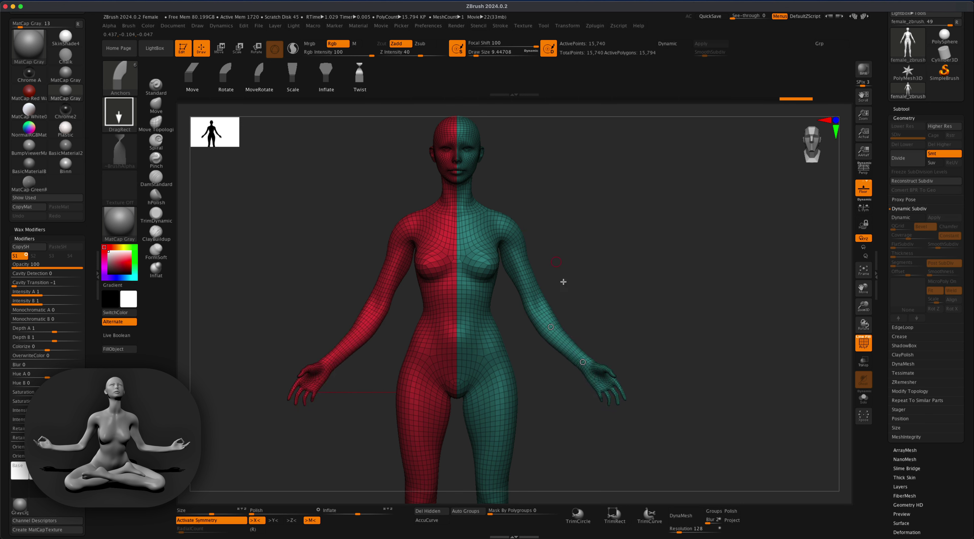
left_click_drag(589, 371, 522, 231)
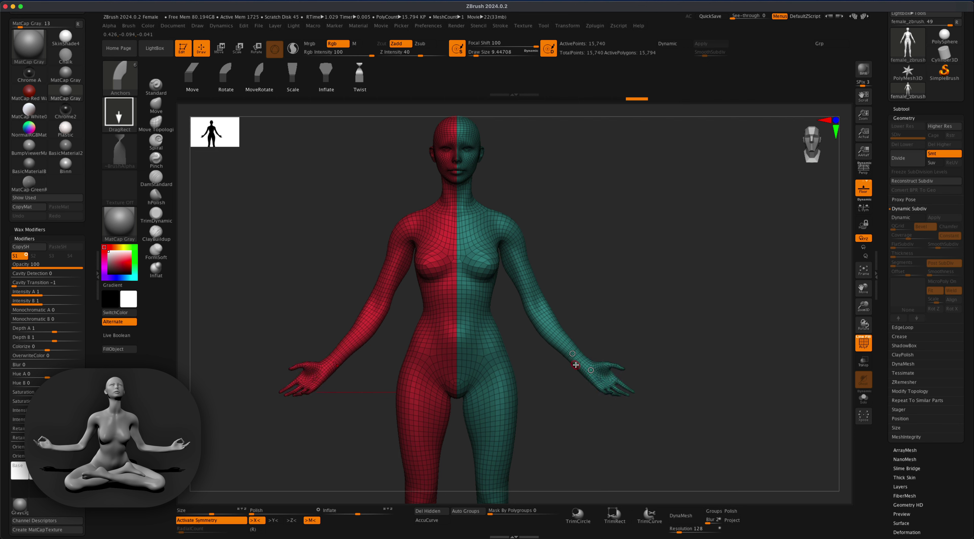
left_click_drag(590, 369, 578, 269)
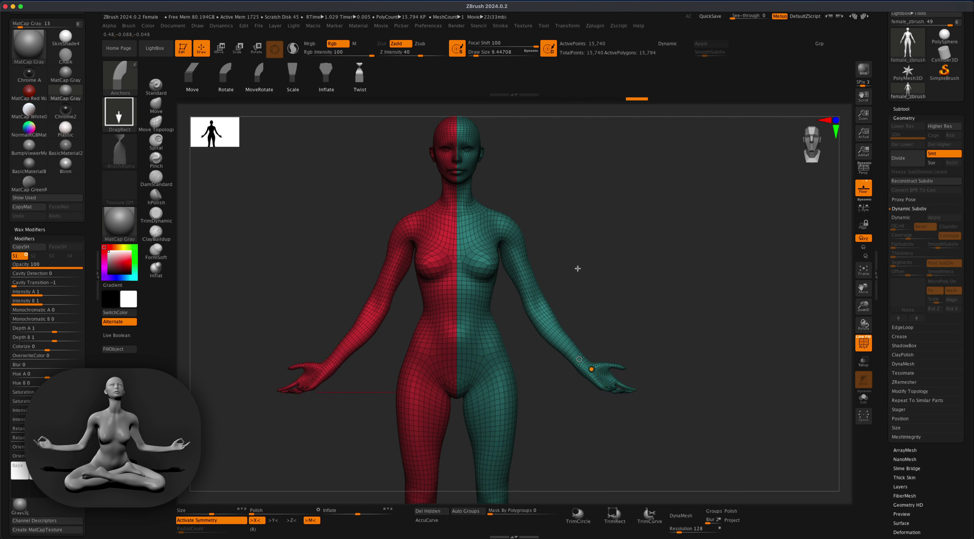
mouse_move(668, 386)
left_mouse_down()
mouse_move(689, 387)
mouse_move(671, 377)
left_mouse_up()
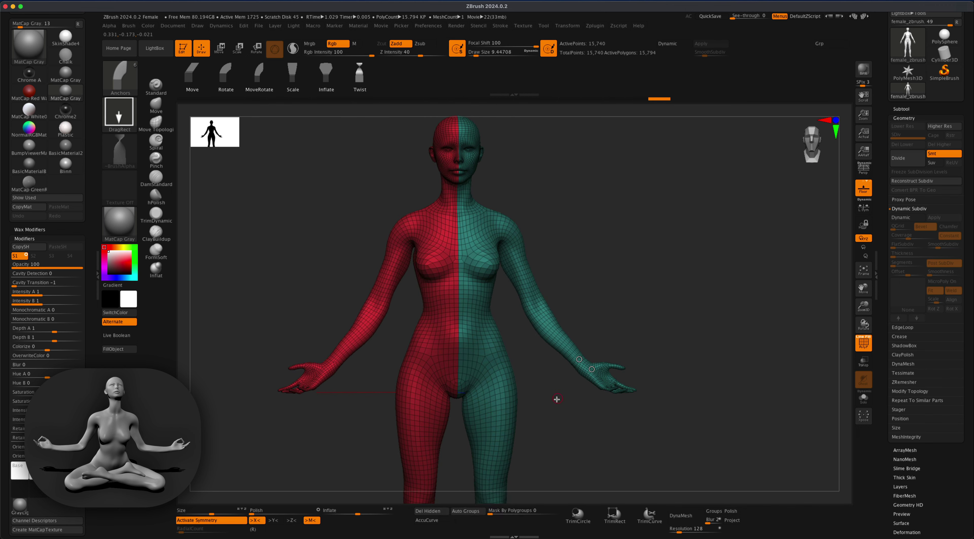
- Switch the Anchors brush to Rotate, anchor the left elbow, and bend both forearms up to roughly horizontal
left_click_drag(554, 398, 585, 422, "alt")
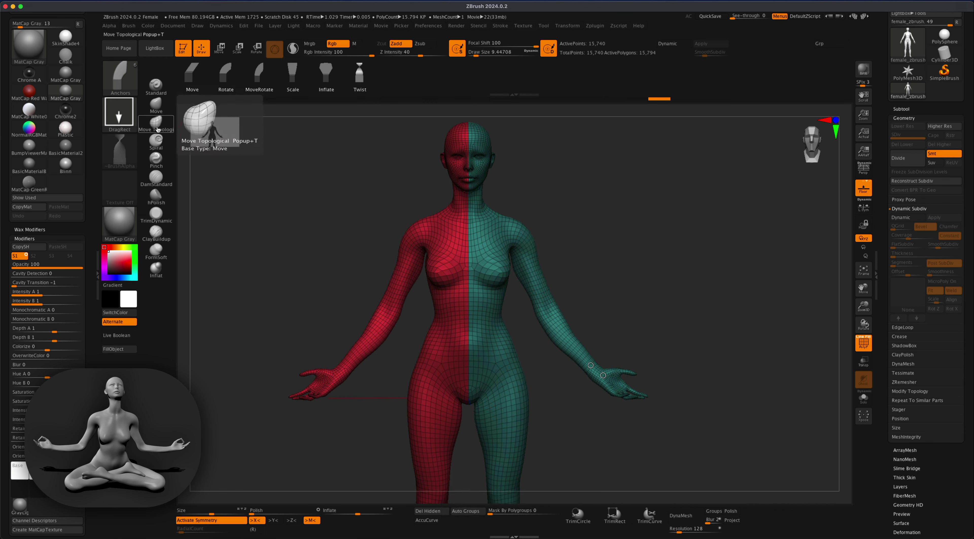
left_click(227, 77)
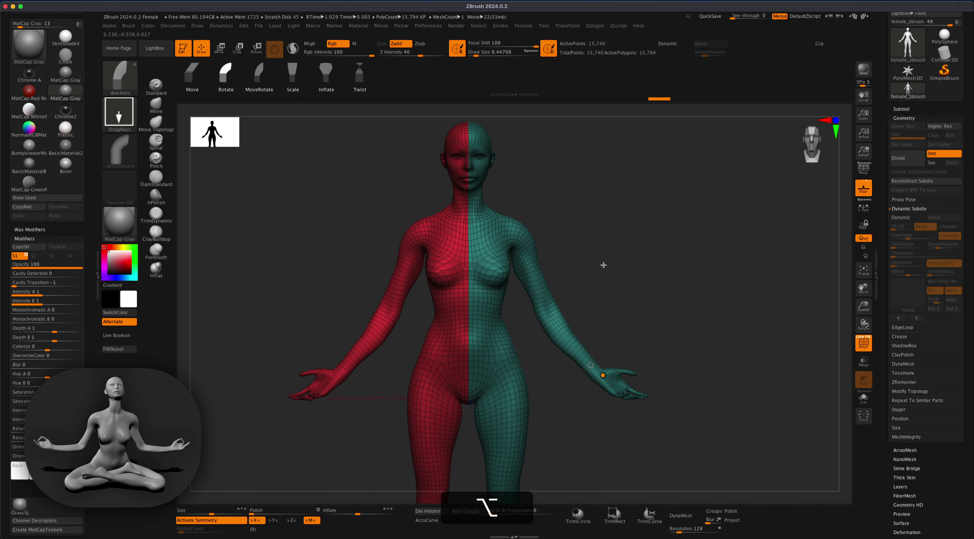
mouse_move(603, 265)
left_mouse_down("alt")
mouse_move(607, 294)
mouse_move(617, 294)
left_mouse_up("alt")
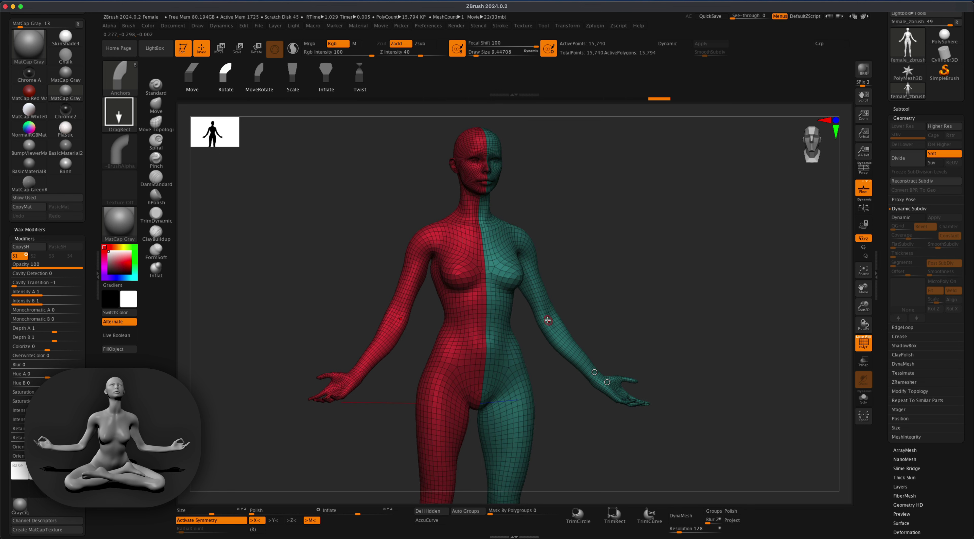
left_click_drag(553, 329, 557, 314)
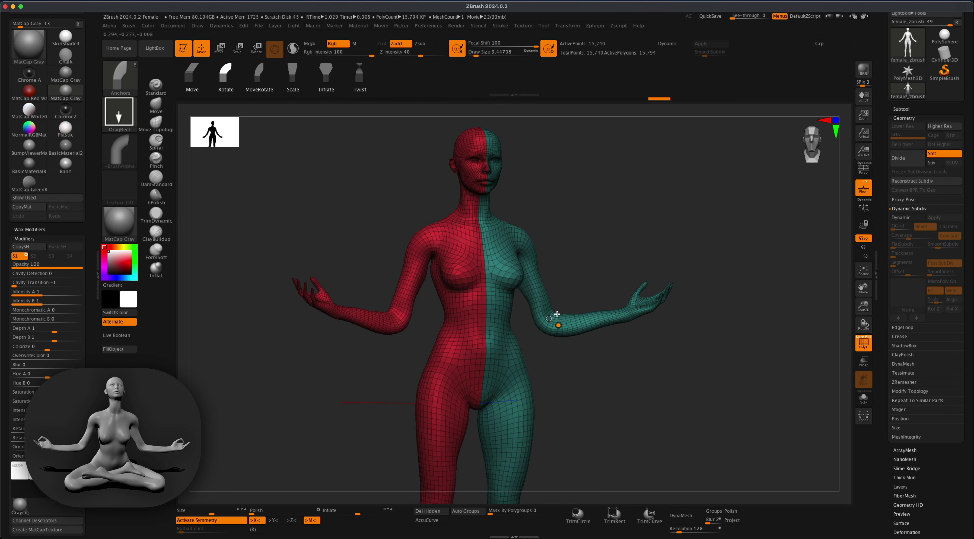
left_click_drag(598, 392, 600, 422)
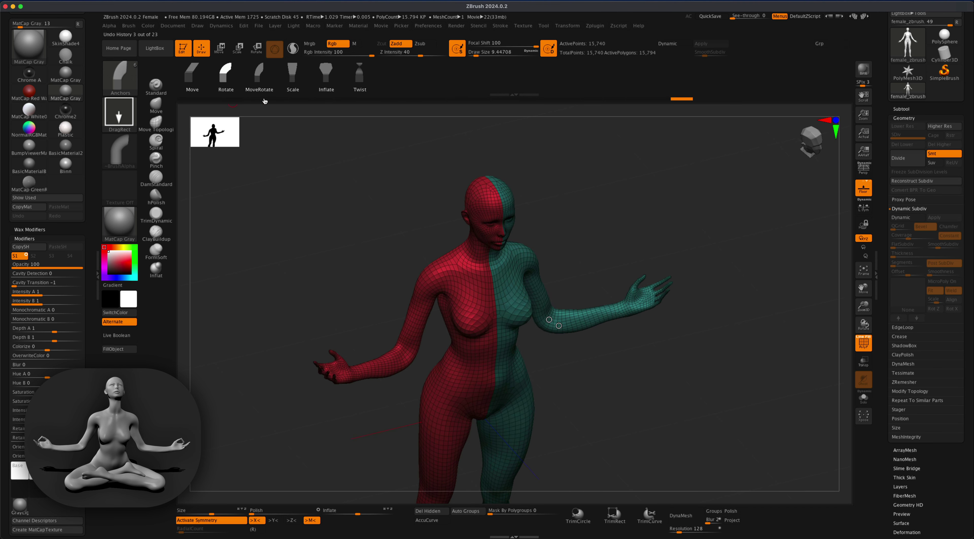
- Switch the Anchors brush to Twist and twist the raised forearms near the wrists to adjust the hands
left_click(359, 75)
left_click(606, 313)
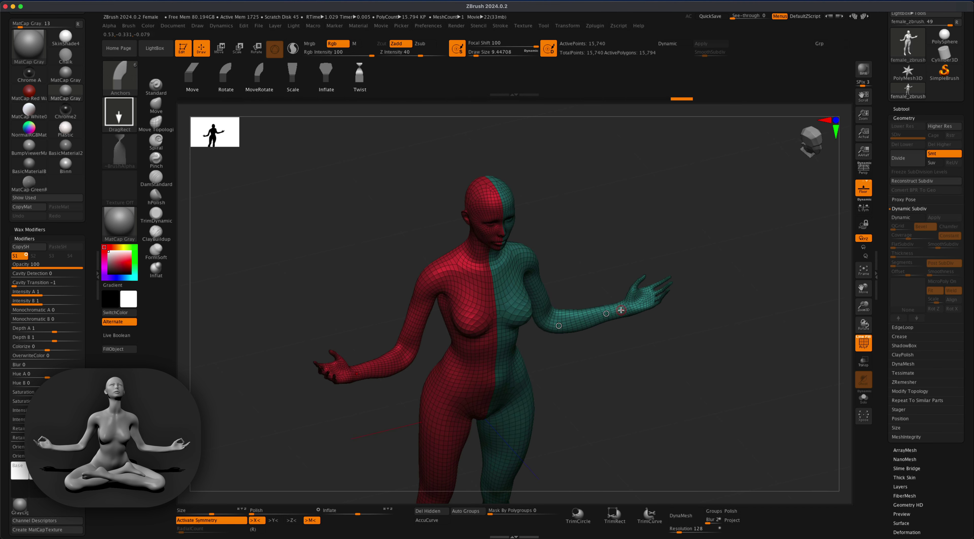
left_click_drag(623, 302, 536, 293)
left_click_drag(611, 341, 583, 401)
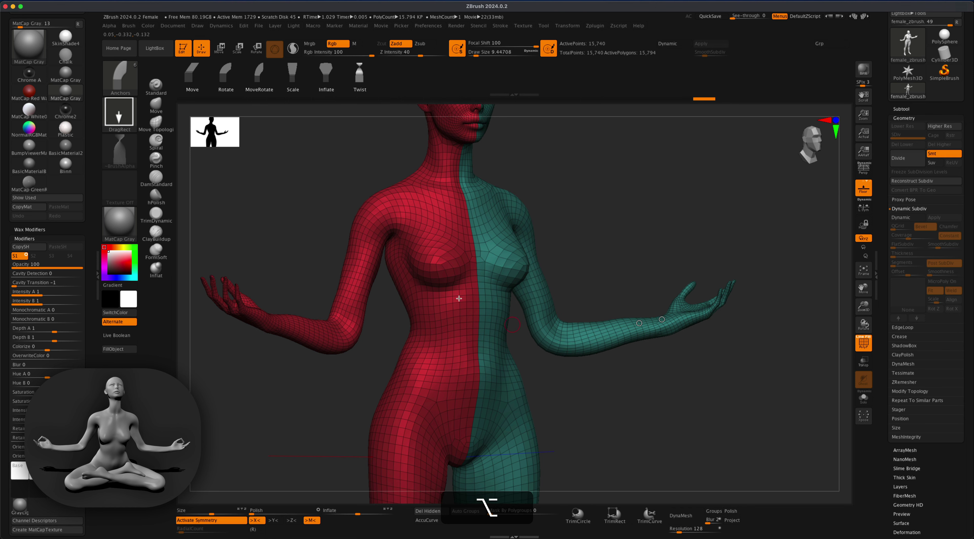
- With the Move brush at a draw size of about 41, reshape the bent elbows and the adjoining arm contours
left_click(154, 109)
key("s")
left_click_drag(652, 402, 650, 403)
key("s")
left_click_drag(600, 391, 585, 366)
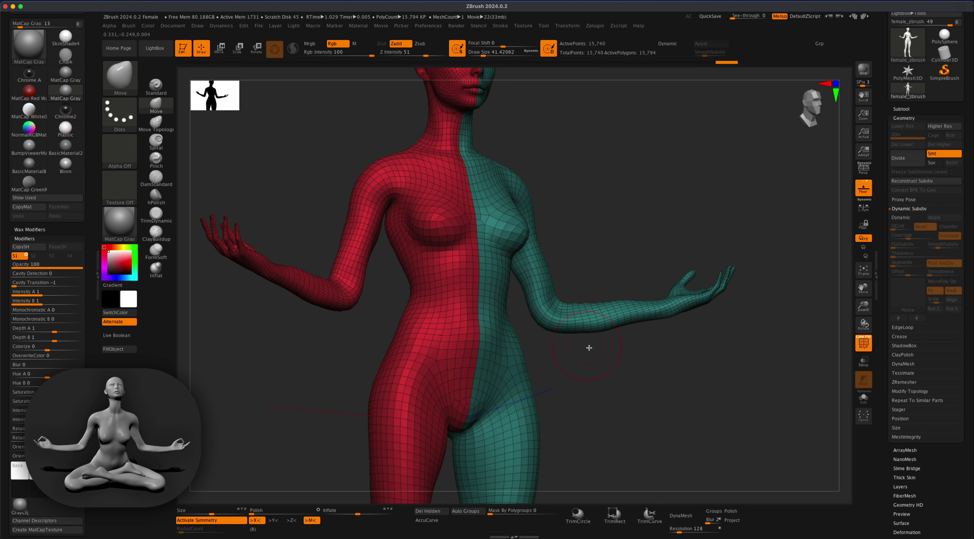
mouse_move(567, 330)
left_mouse_down()
mouse_move(563, 368)
mouse_move(559, 350)
left_mouse_up()
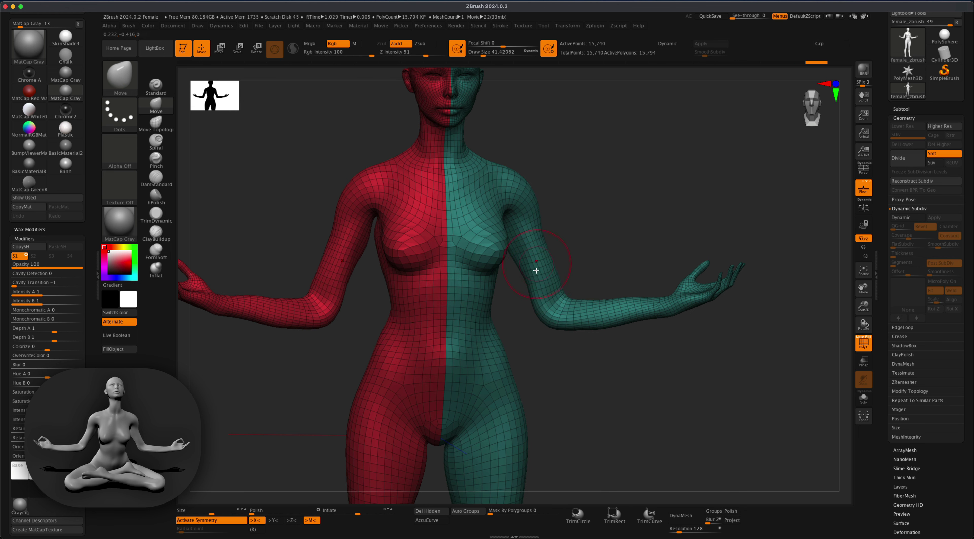
mouse_move(564, 351)
left_mouse_down()
mouse_move(583, 361)
mouse_move(568, 335)
left_mouse_up()
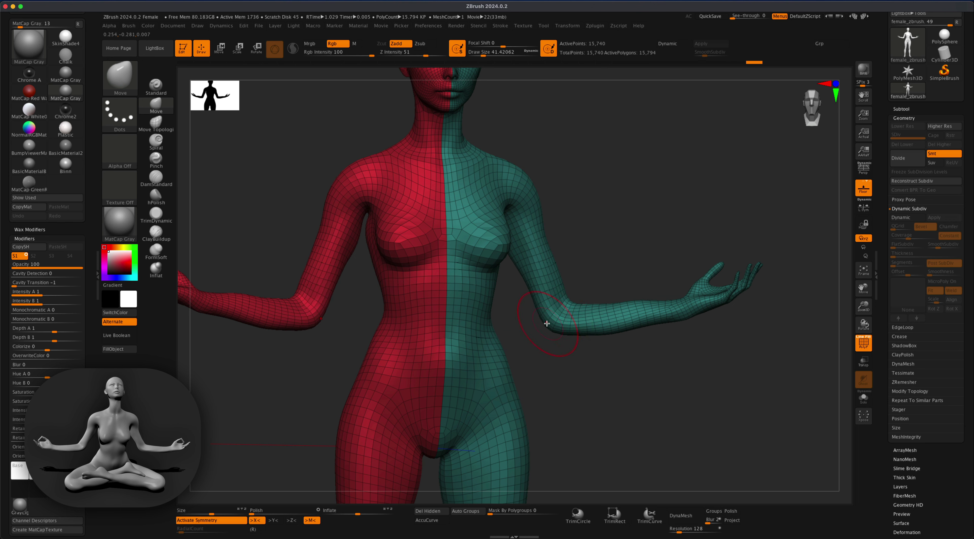
mouse_move(563, 335)
left_mouse_down()
mouse_move(567, 356)
mouse_move(541, 353)
mouse_move(551, 337)
mouse_move(658, 370)
mouse_move(633, 393)
mouse_move(596, 307)
mouse_move(589, 358)
mouse_move(626, 369)
mouse_move(667, 363)
mouse_move(658, 378)
mouse_move(622, 378)
mouse_move(630, 386)
mouse_move(643, 304)
left_mouse_up()
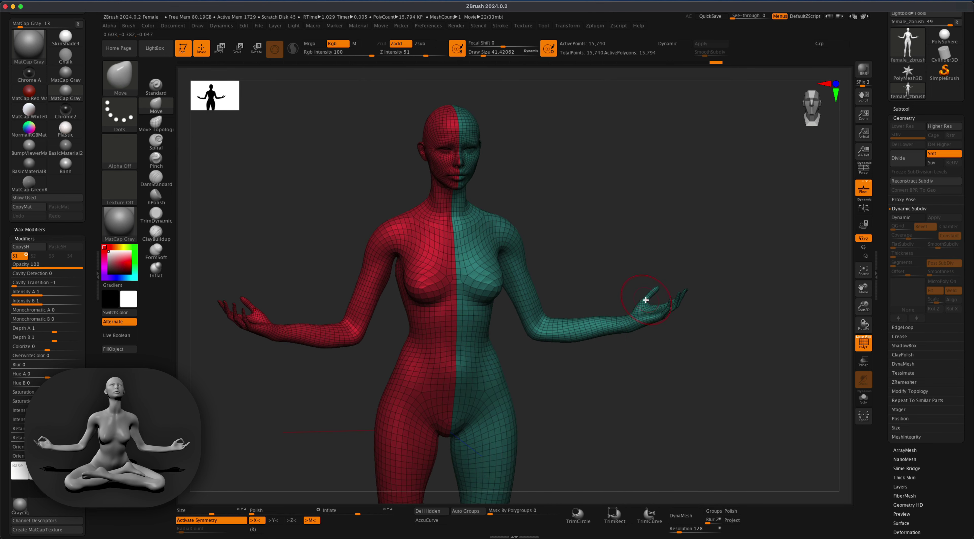
- Return to the Anchors brush in Rotate mode and bend the left hand's index finger toward the thumb
mouse_move(666, 340)
left_mouse_down()
mouse_move(680, 361)
mouse_move(574, 370)
mouse_move(580, 424)
left_mouse_up()
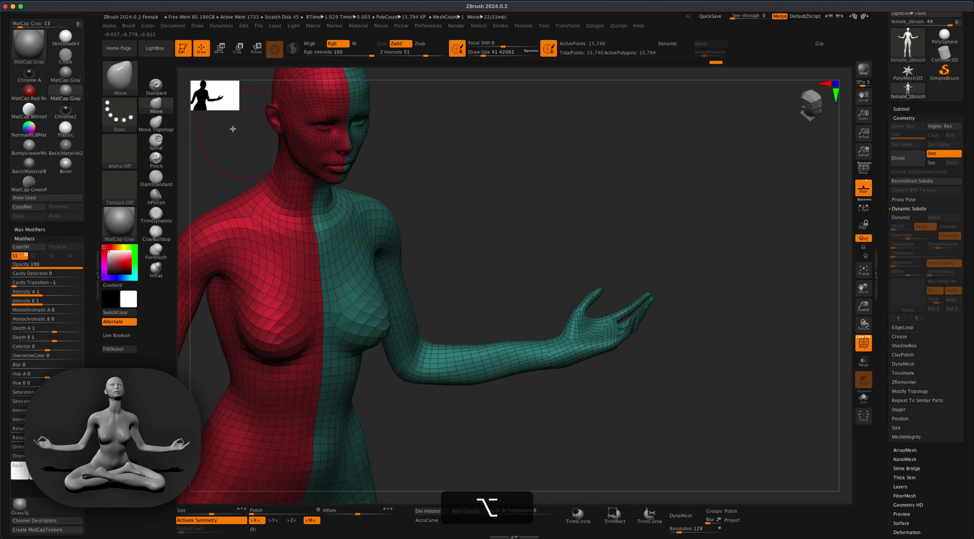
left_click(120, 78)
left_click(167, 136)
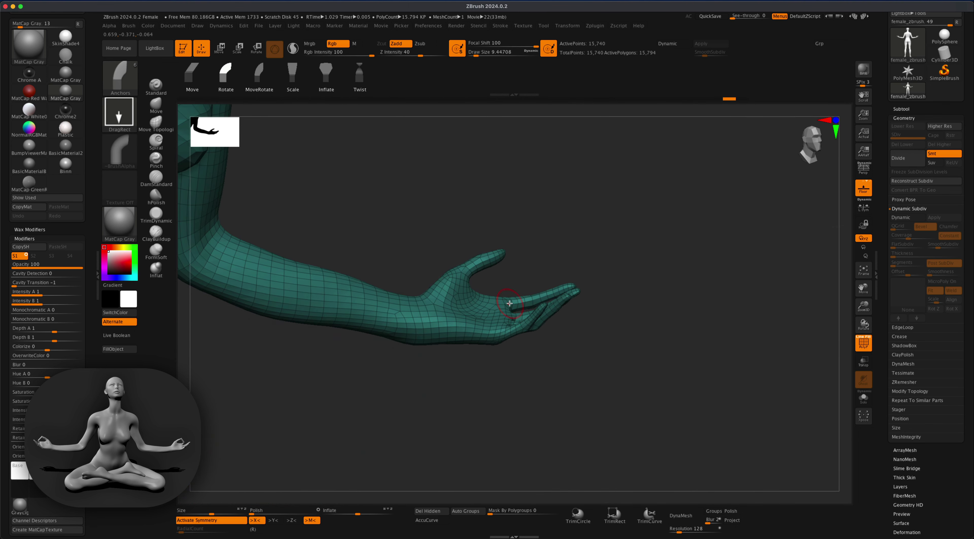
mouse_move(509, 303)
left_mouse_down()
mouse_move(501, 304)
mouse_move(514, 297)
left_mouse_up()
mouse_move(587, 282)
left_mouse_down()
mouse_move(511, 299)
mouse_move(593, 315)
left_mouse_up()
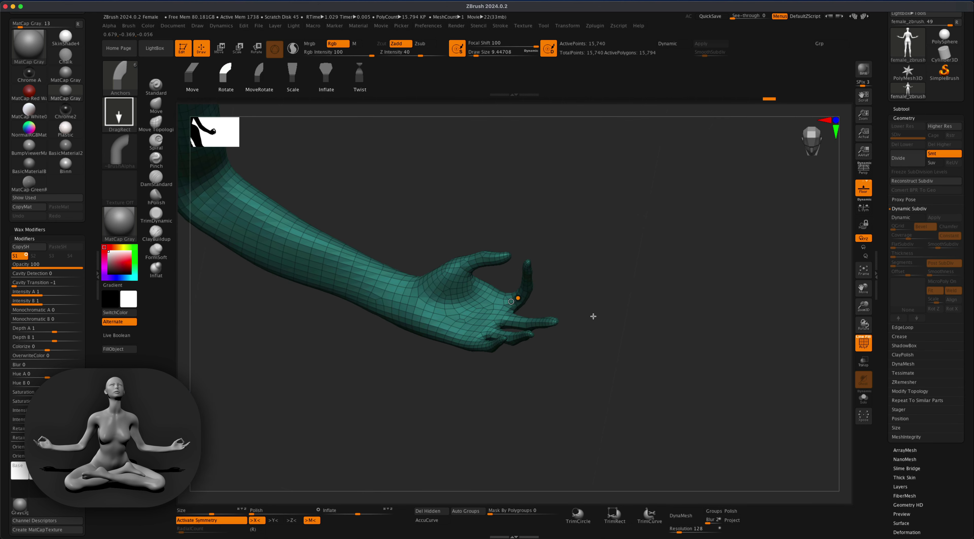
left_click_drag(517, 297, 512, 300)
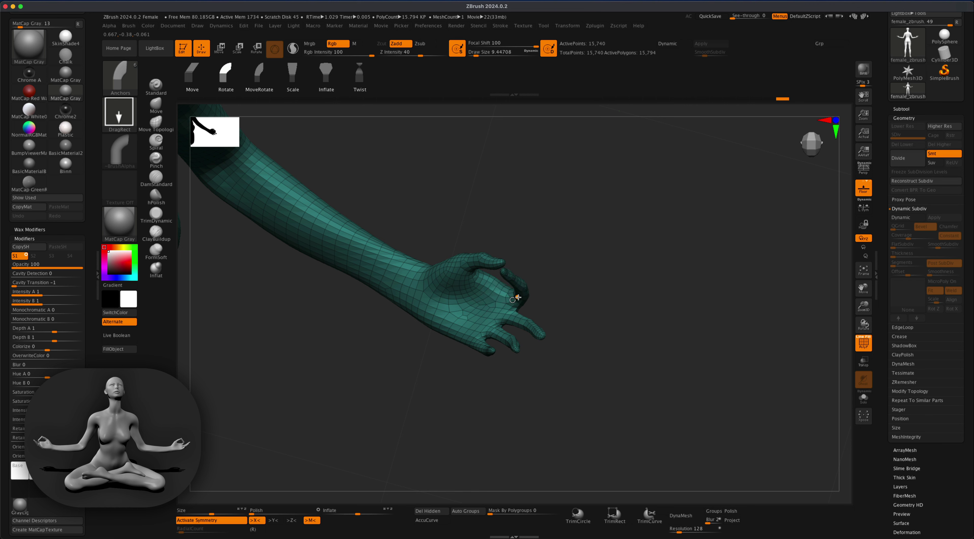
- Rotate the left thumb and index finger with the Anchors brush until their tips meet in a ring
left_click_drag(563, 295, 557, 298)
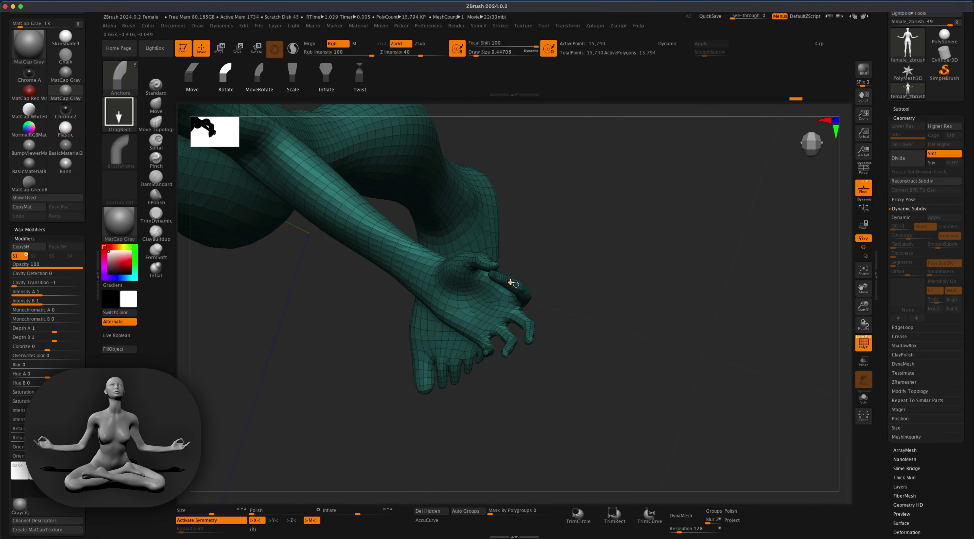
mouse_move(511, 282)
right_mouse_down()
mouse_move(546, 282)
mouse_move(557, 261)
mouse_move(504, 293)
right_mouse_up()
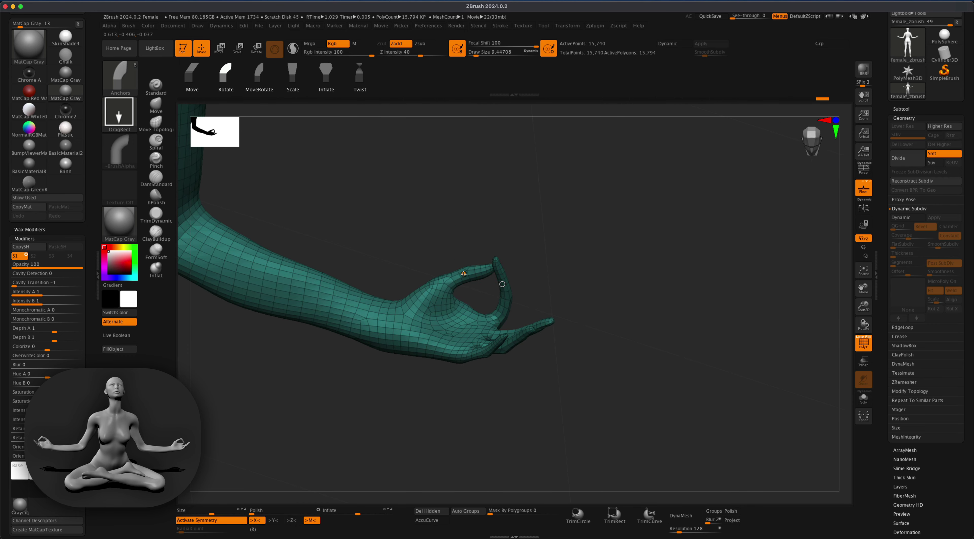
right_click_drag(487, 259, 587, 272, "shift")
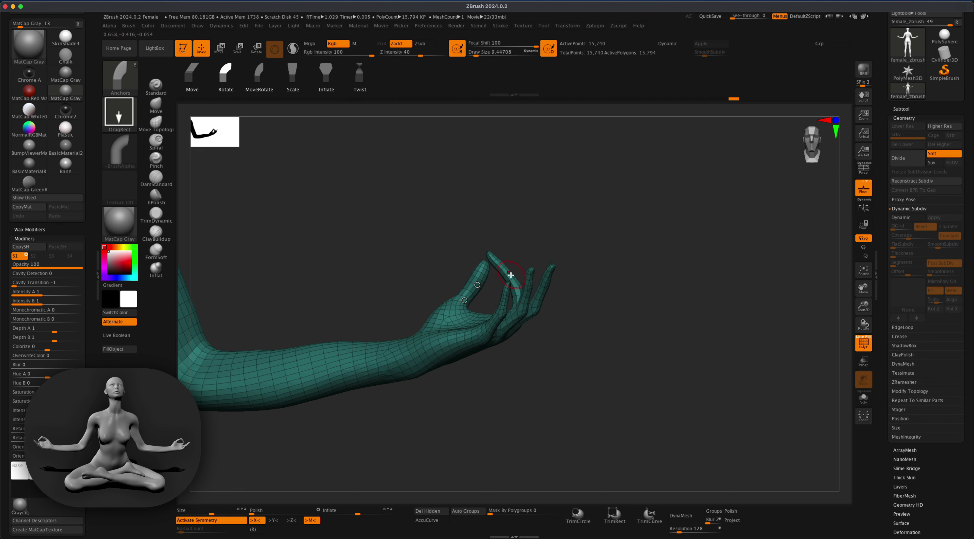
right_click_drag(566, 245, 568, 271)
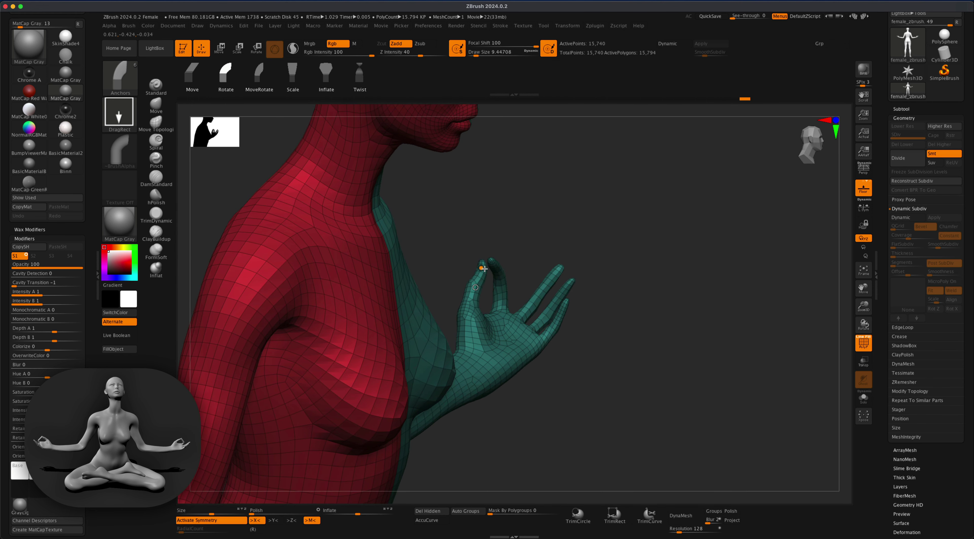
right_click_drag(492, 269, 551, 282)
- With the Move brush at a draw size of about 13, refine the shape of the touching thumb and index finger
key("b")
key("m")
key("v")
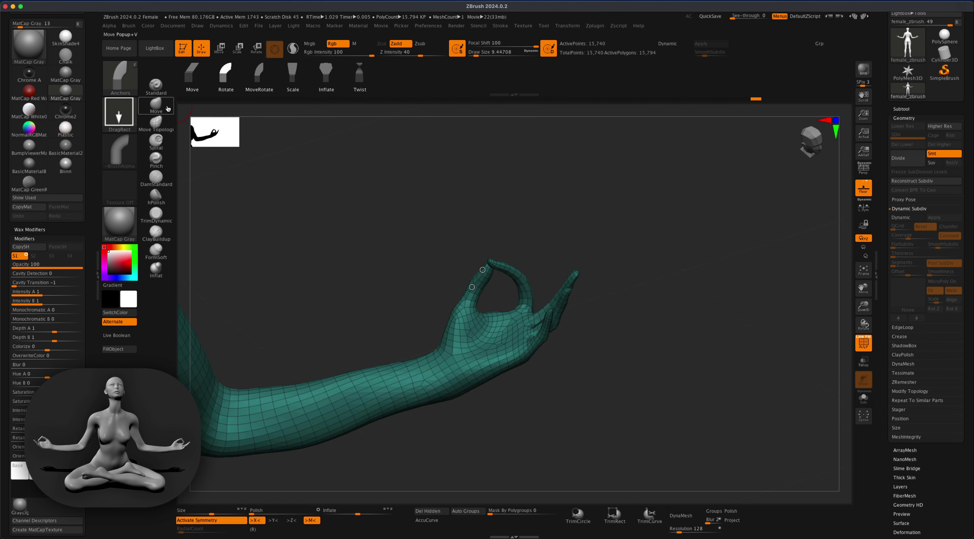
key("s")
left_click_drag(351, 250, 349, 250)
mouse_move(550, 212)
right_mouse_down()
mouse_move(630, 230)
mouse_move(555, 208)
mouse_move(480, 249)
mouse_move(506, 256)
mouse_move(524, 232)
mouse_move(494, 246)
mouse_move(507, 265)
mouse_move(467, 277)
right_mouse_up()
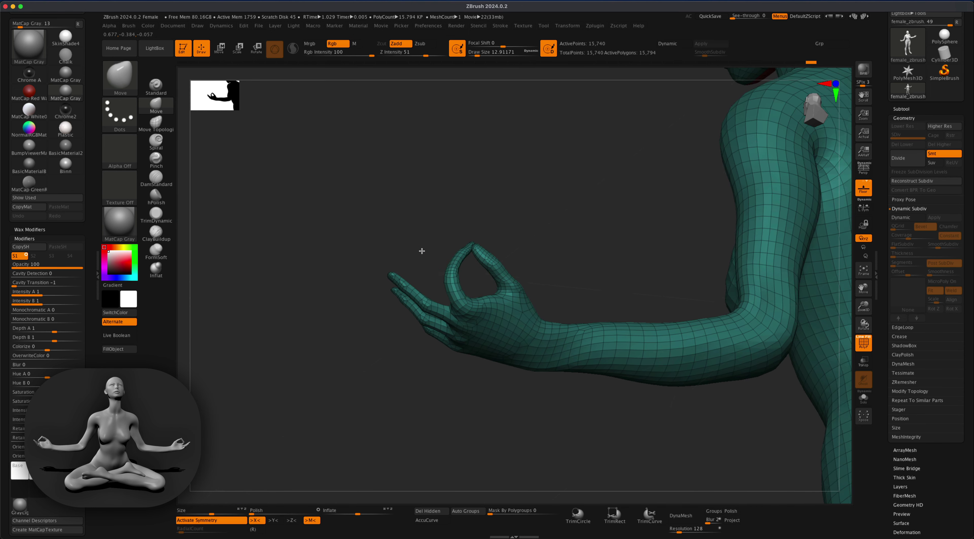
key("super+z")
right_click_drag(435, 363, 446, 386)
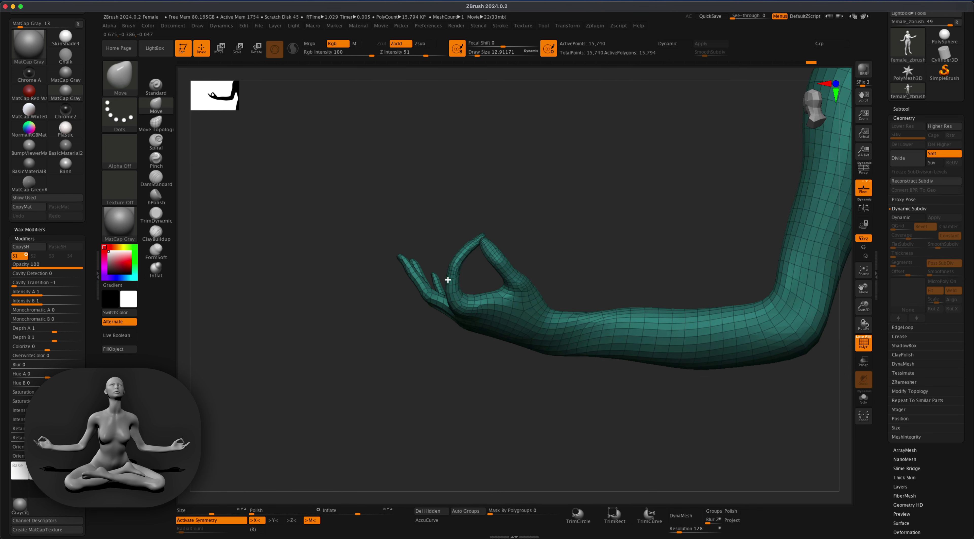
right_click_drag(486, 252, 515, 238)
mouse_move(617, 227)
right_mouse_down()
mouse_move(602, 219)
mouse_move(587, 272)
mouse_move(613, 279)
mouse_move(626, 326)
mouse_move(675, 249)
mouse_move(665, 317)
mouse_move(648, 312)
mouse_move(657, 298)
right_mouse_up()
- Return to the Anchors brush in Rotate mode, anchor the neck, and tilt the head back in side view
left_click(122, 83)
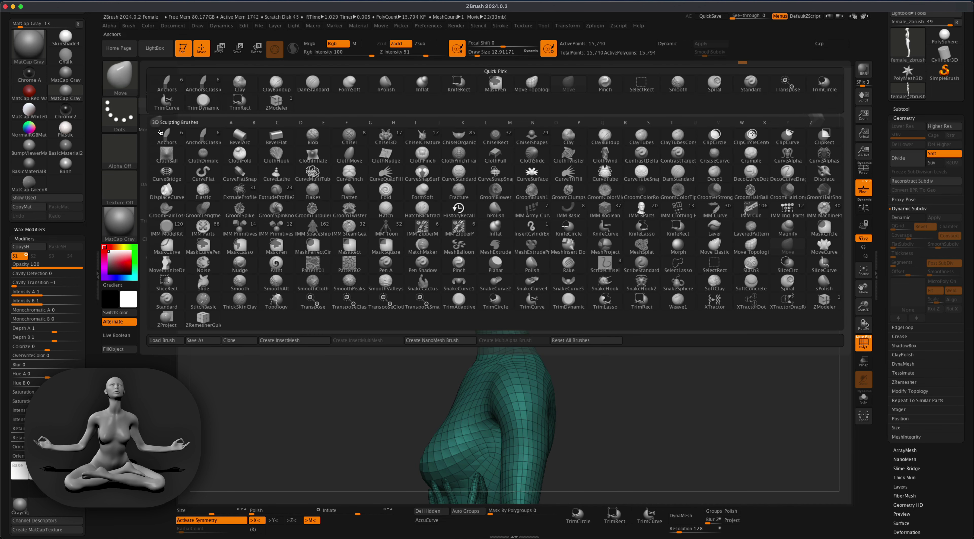
left_click(285, 186)
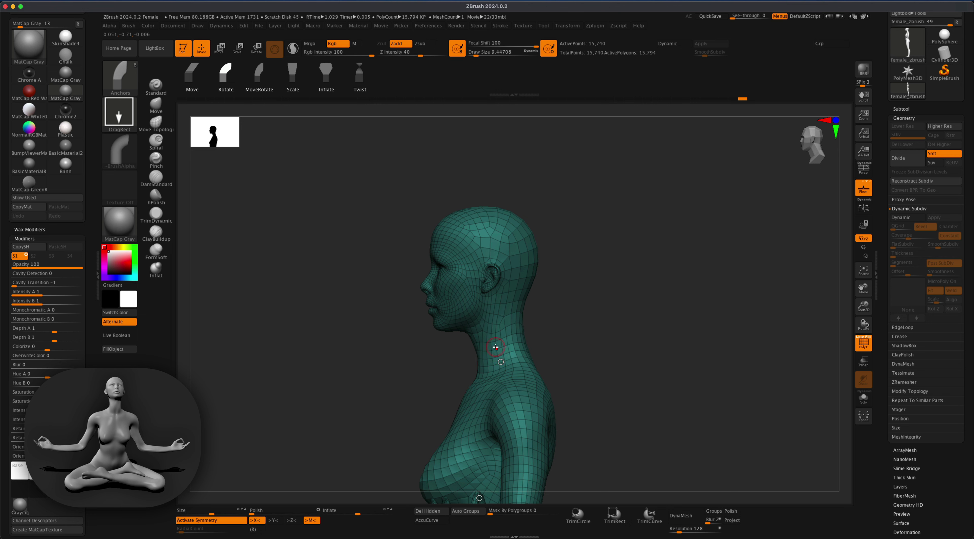
left_click_drag(496, 347, 507, 328)
key("super+z")
key("super+z")
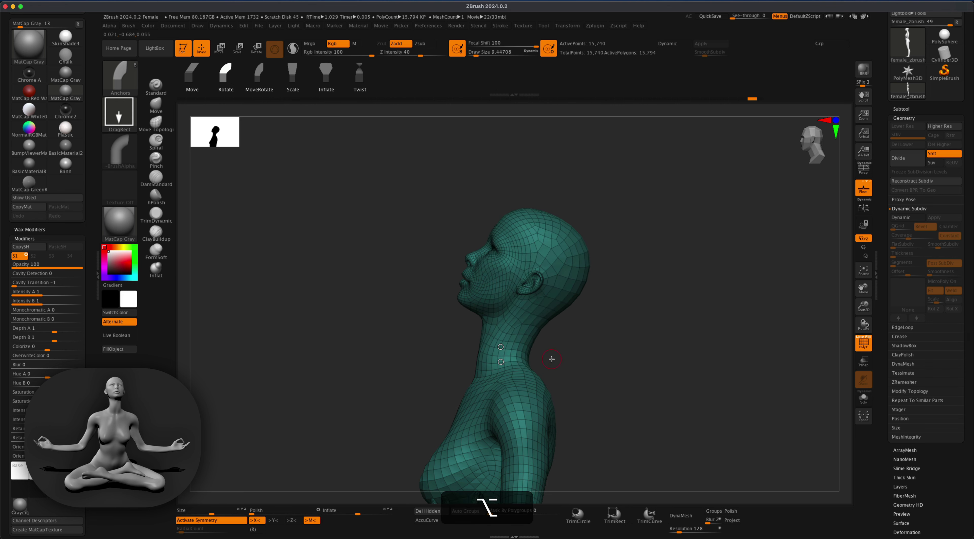
left_click_drag(563, 359, 565, 361, "alt")
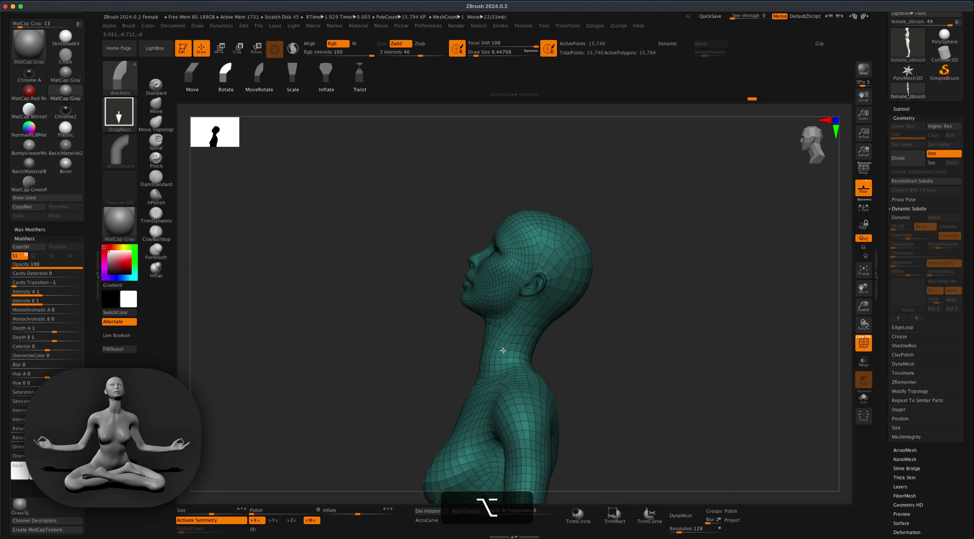
left_click_drag(507, 358, 508, 358)
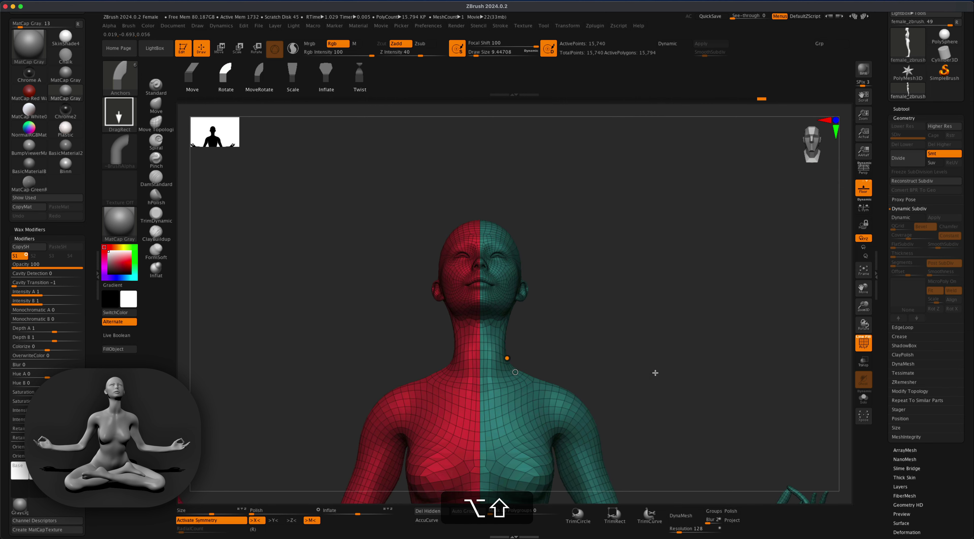
- Anchor the hip in side view and rotate both legs forward into a seated position
left_click_drag(654, 372, 660, 206, "alt+shift")
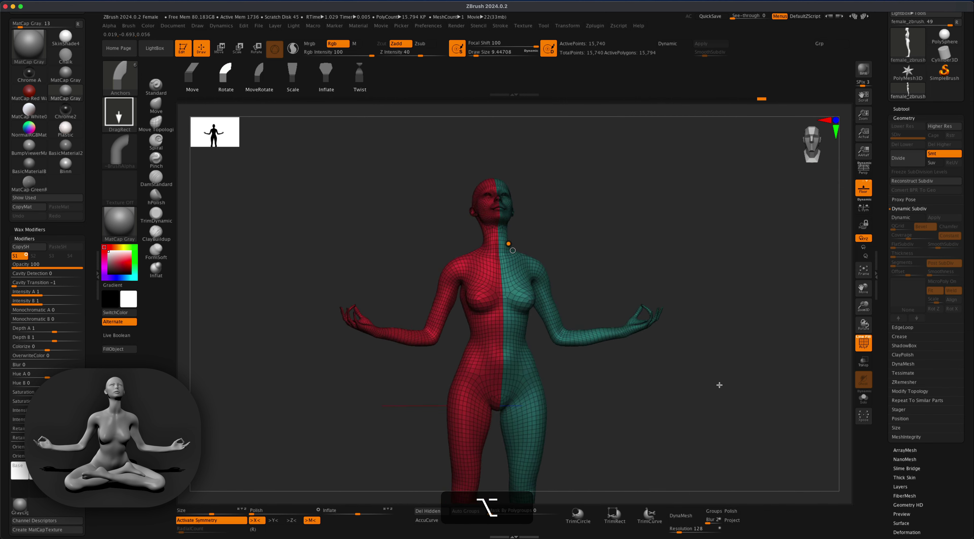
left_click_drag(720, 385, 533, 315)
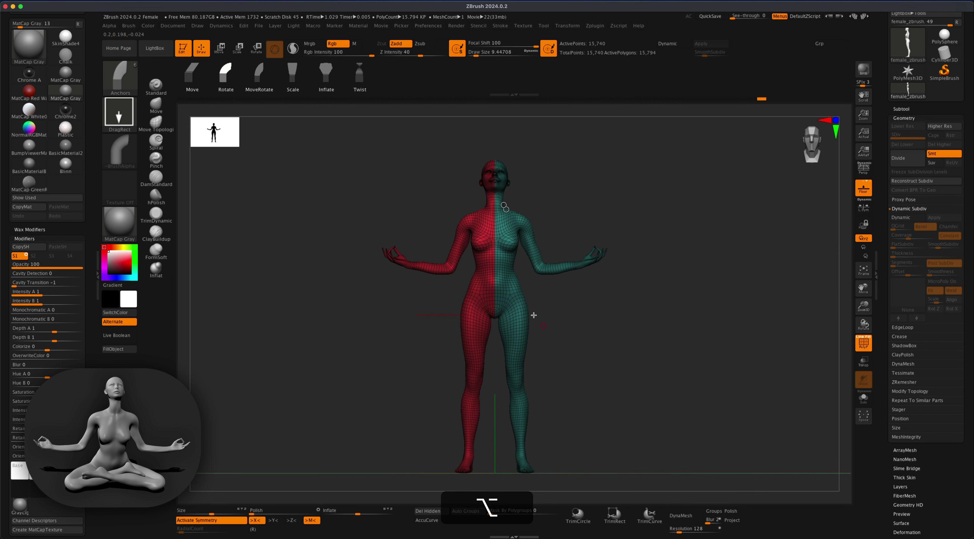
left_click_drag(420, 335, 463, 351)
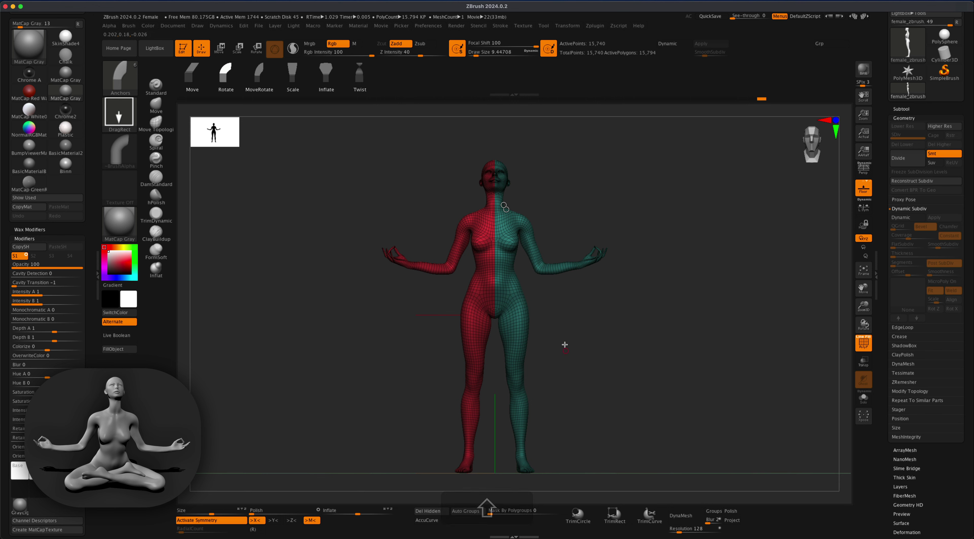
left_click_drag(613, 371, 593, 354)
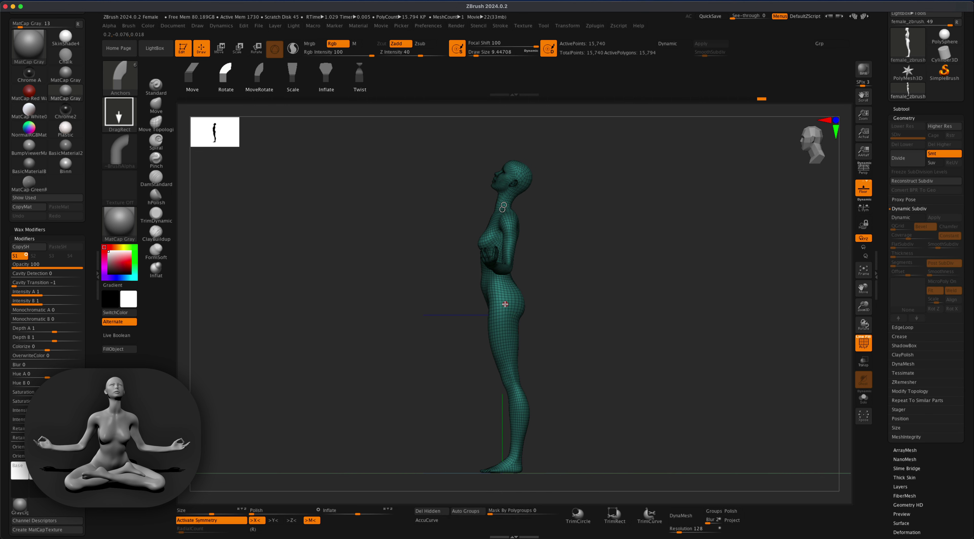
left_click_drag(505, 312, 492, 303)
left_click_drag(590, 333, 615, 419)
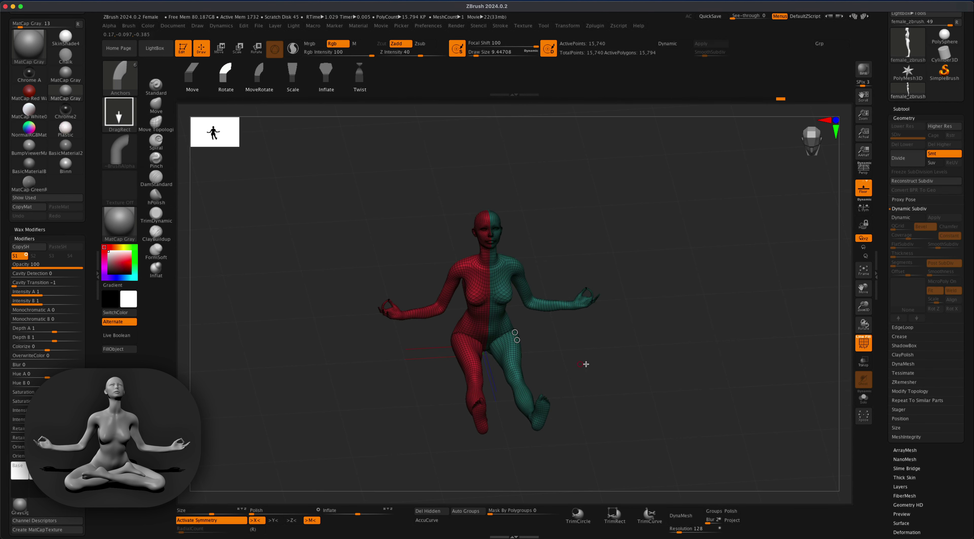
- Switch the Anchors brush to Twist and twist both legs outward around the thighs
left_click_drag(586, 364, 548, 368)
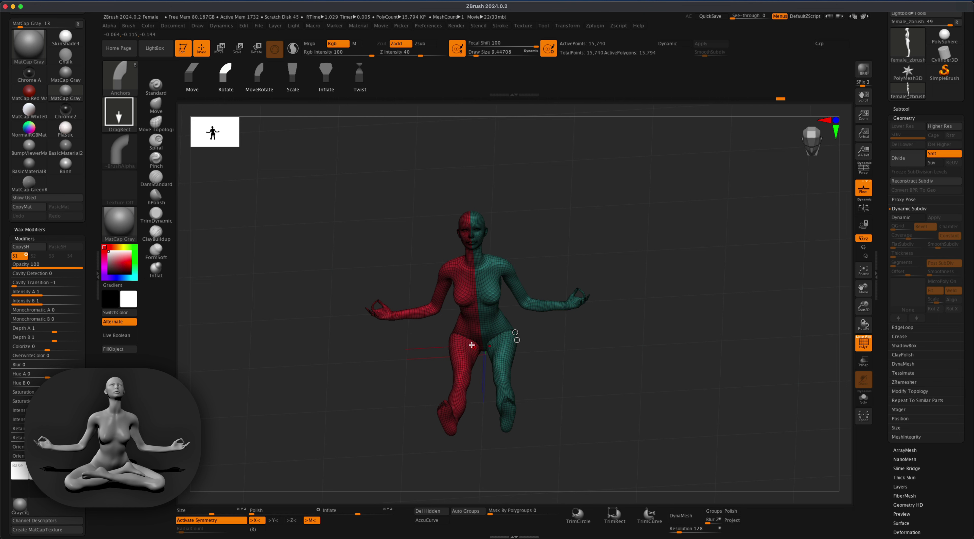
mouse_move(438, 360)
left_mouse_down()
mouse_move(439, 374)
mouse_move(556, 381)
mouse_move(546, 346)
mouse_move(572, 229)
mouse_move(509, 295)
mouse_move(453, 282)
mouse_move(242, 284)
left_mouse_up()
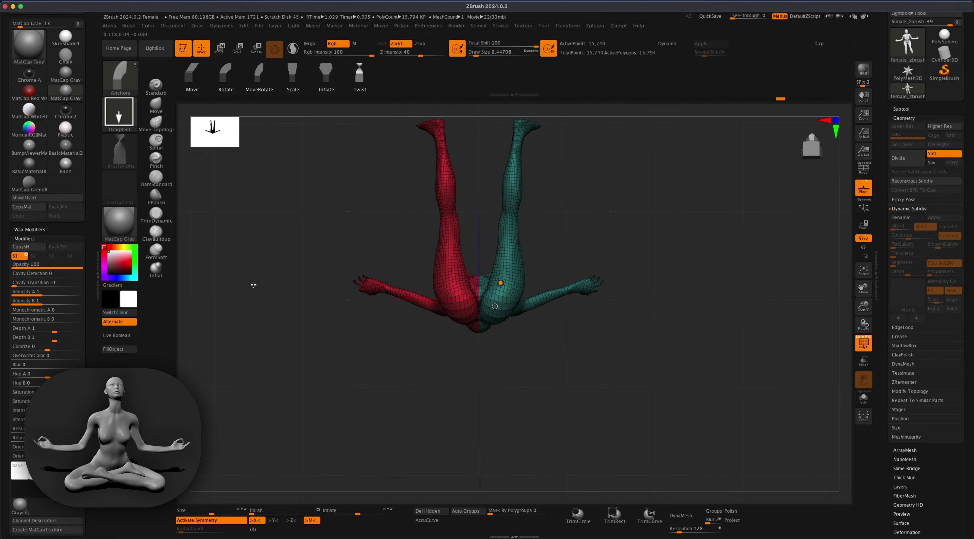
left_click_drag(599, 428, 541, 268)
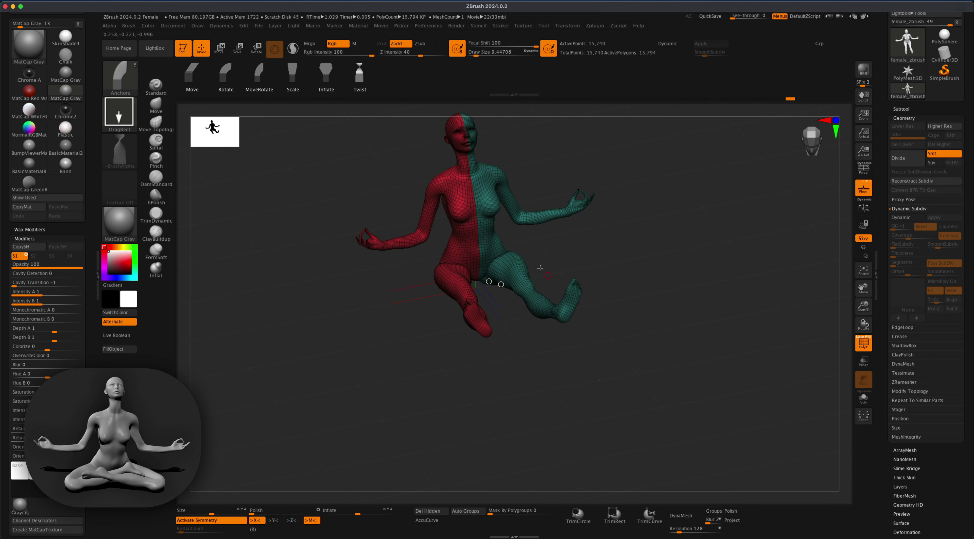
left_click_drag(530, 324, 502, 266)
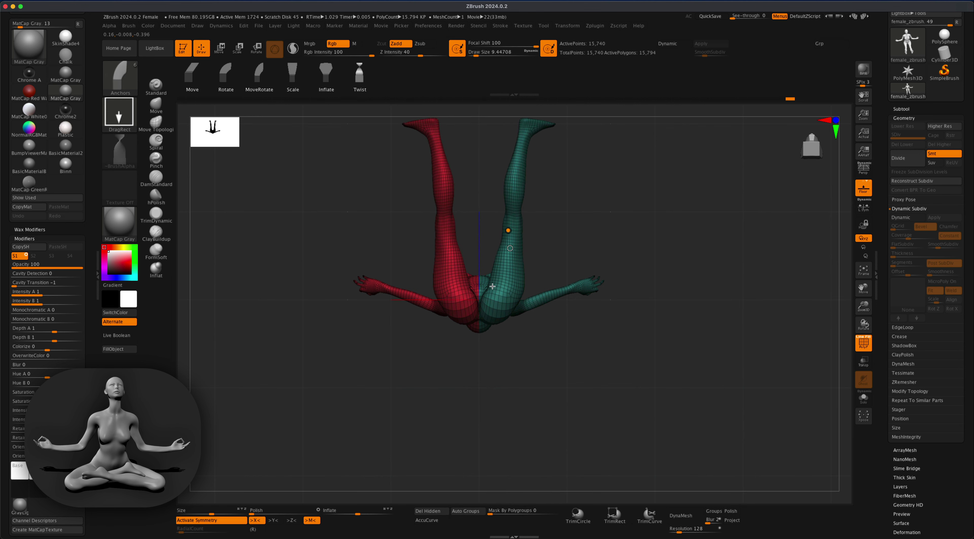
mouse_move(569, 334)
left_mouse_down("alt")
mouse_move(574, 446)
mouse_move(588, 402)
mouse_move(583, 289)
left_mouse_up("alt")
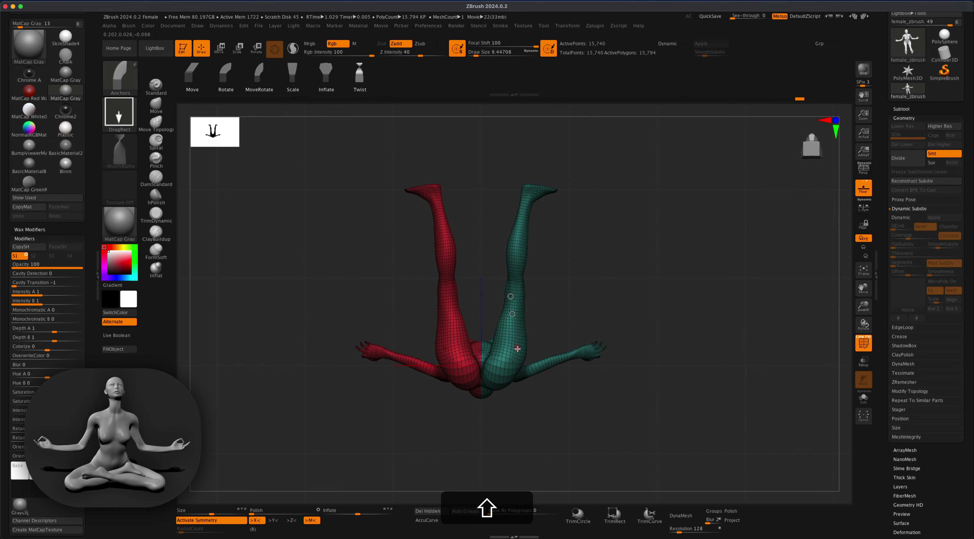
- Set the Anchors brush to Rotate, spread both thighs outward, and bend the knees so the lower legs cross
left_click(238, 91)
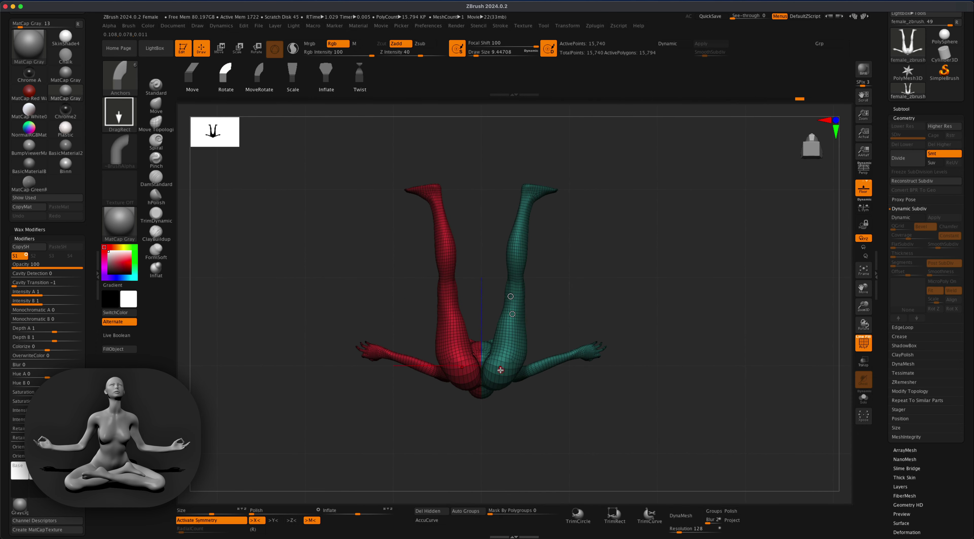
left_click_drag(507, 355, 629, 464)
mouse_move(552, 410)
left_mouse_down("alt")
mouse_move(551, 443)
mouse_move(524, 376)
mouse_move(543, 394)
left_mouse_up("alt")
left_click_drag(590, 339, 550, 331)
left_click_drag(541, 369, 502, 371)
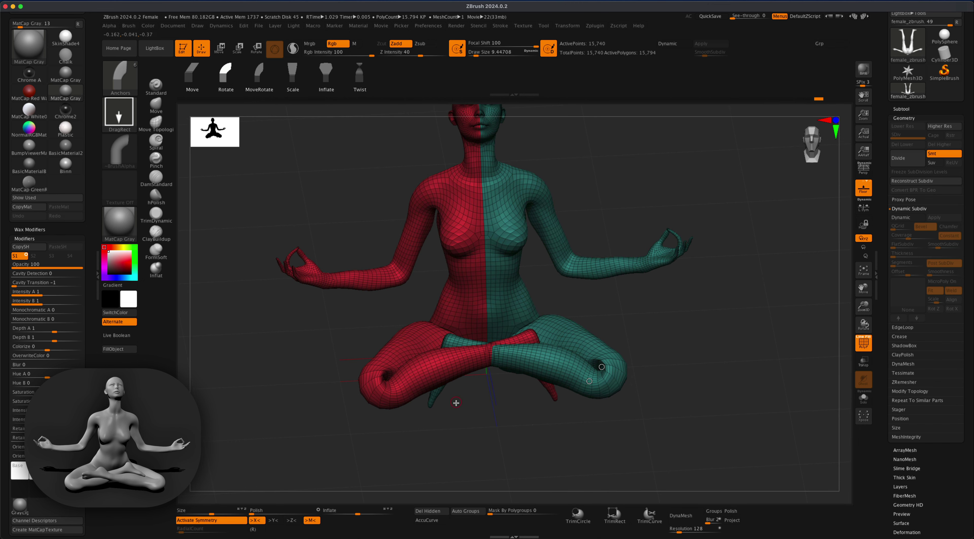
- Isolate the teal polygroup so only the figure's left half is shown from the front
left_click(464, 311, "shift+super")
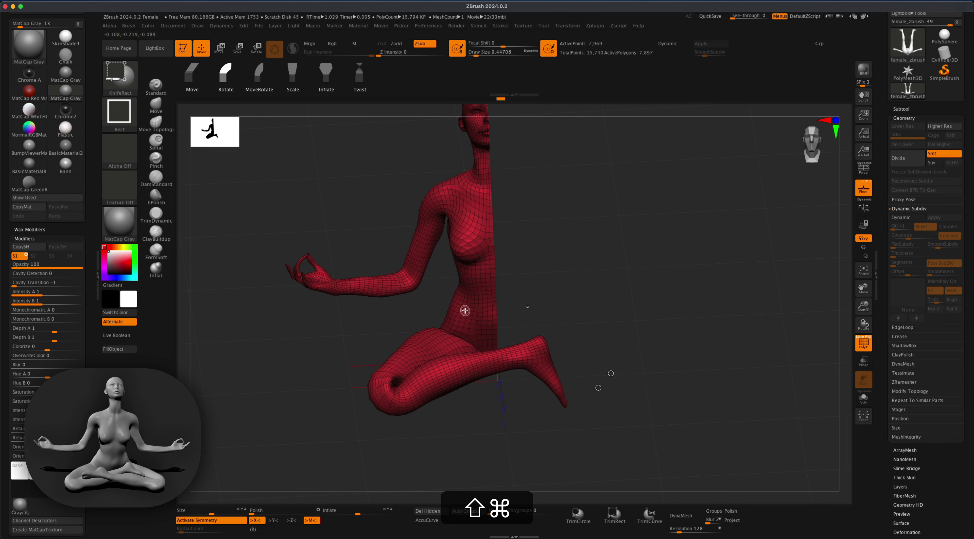
left_click(464, 311, "shift+super")
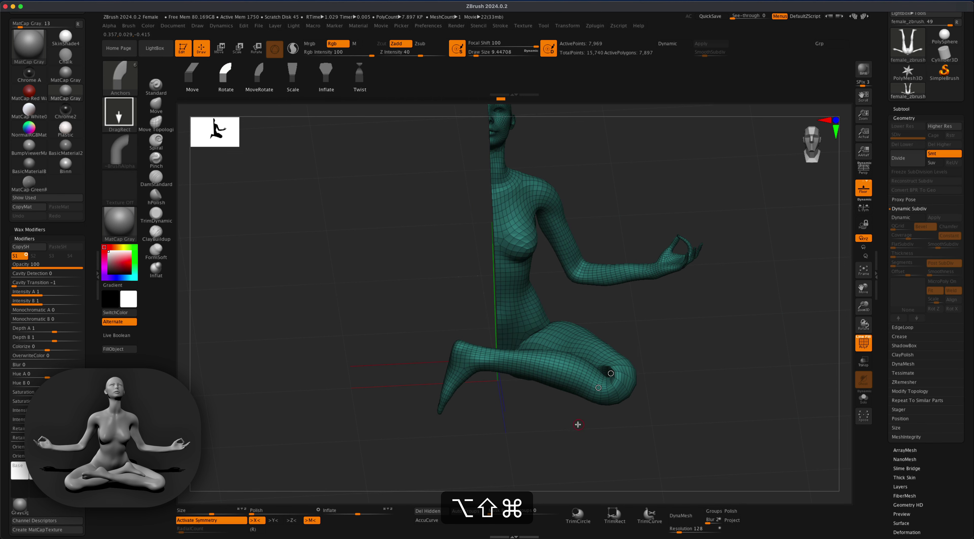
left_click_drag(579, 424, 574, 417, "alt")
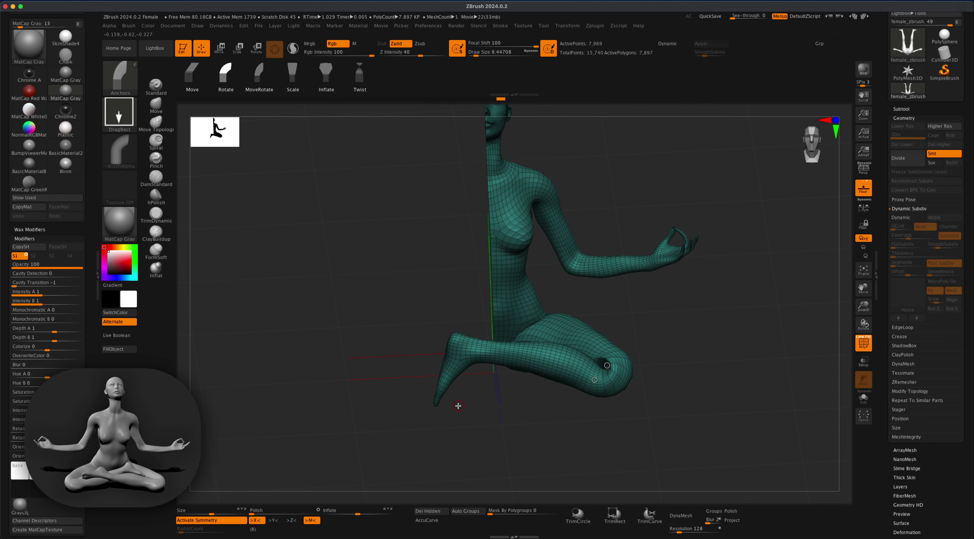
mouse_move(458, 403)
left_mouse_down("shift")
mouse_move(468, 395)
mouse_move(470, 422)
mouse_move(470, 409)
left_mouse_up("shift")
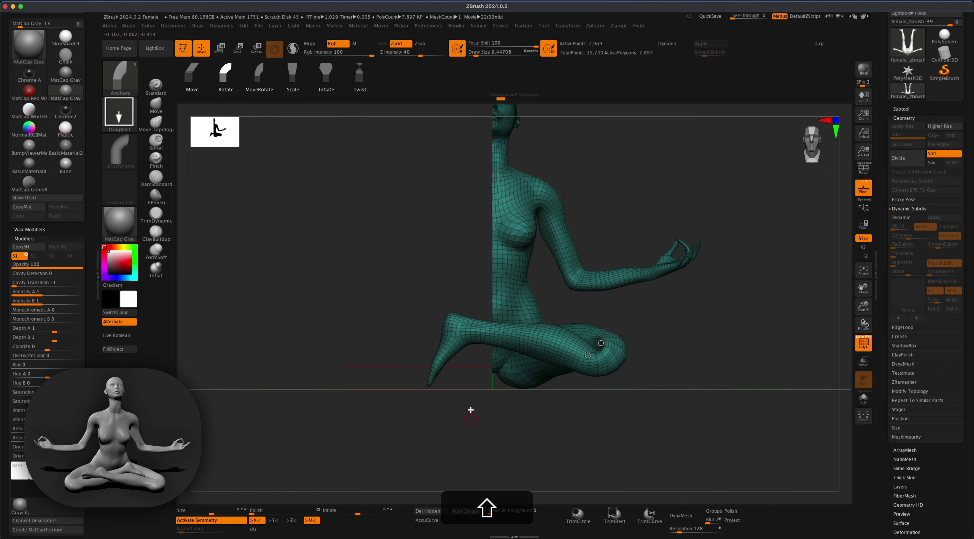
- Turn off symmetry and mask the left foot and ankle, softening and inverting the mask to leave only the foot editable
mouse_move(399, 280)
left_mouse_down("super")
mouse_move(463, 420)
mouse_move(478, 429)
left_mouse_up("super")
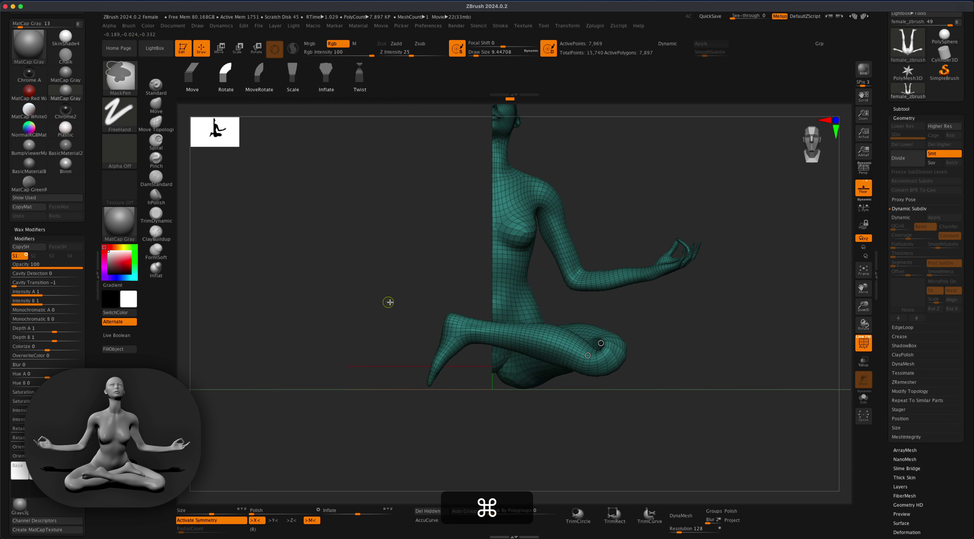
key("super+x")
left_click_drag(382, 267, 483, 439, "super")
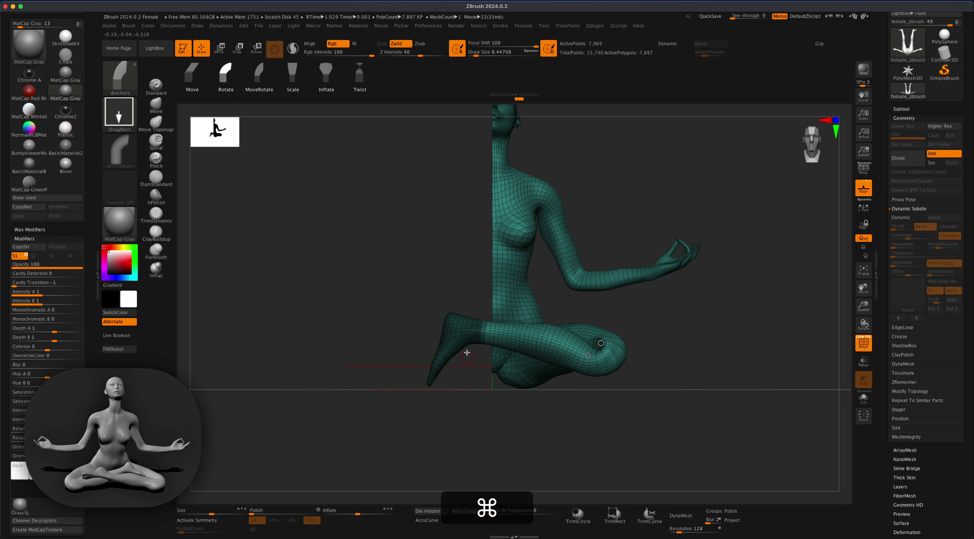
left_click(469, 330, "super")
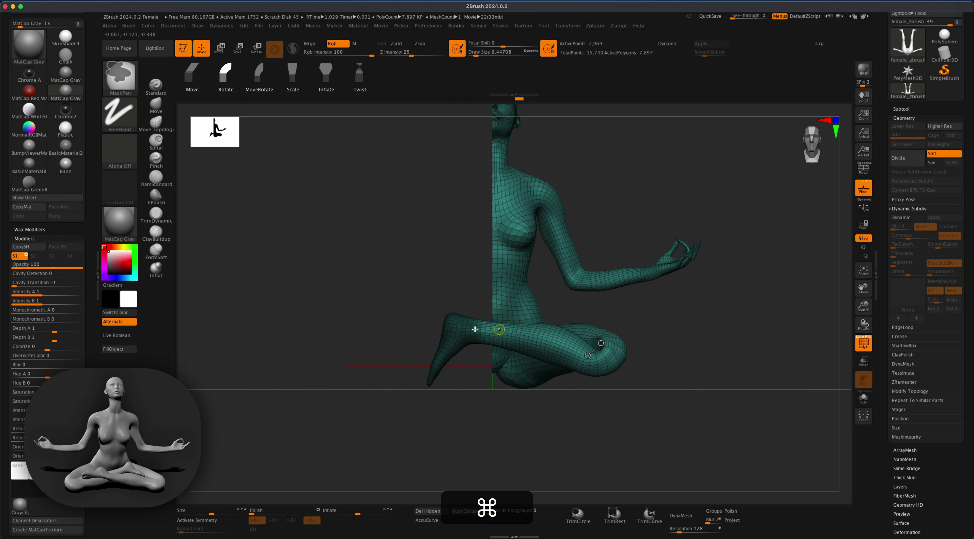
mouse_move(481, 426)
left_mouse_down()
mouse_move(470, 452)
mouse_move(481, 454)
mouse_move(498, 427)
left_mouse_up()
left_click(576, 404, "super")
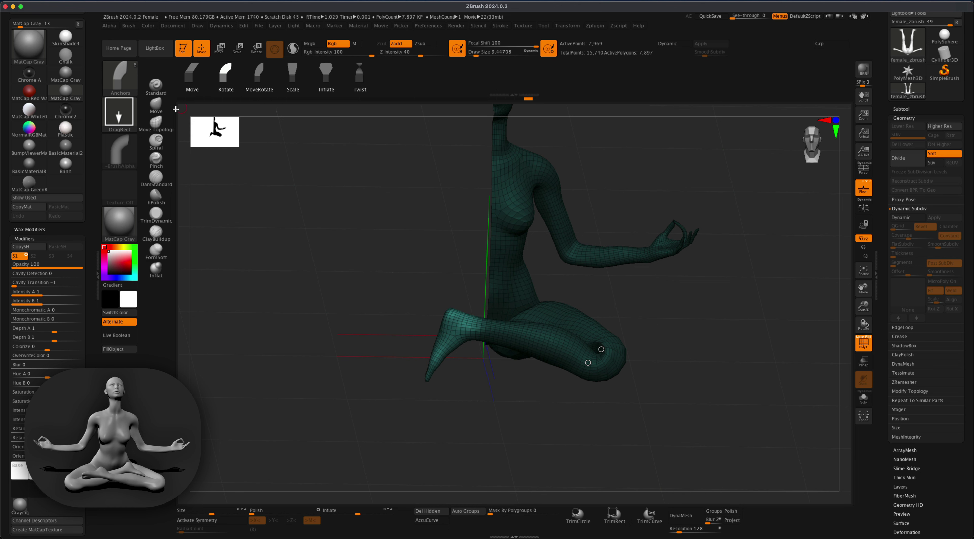
- Activate the Rotate gizmo, center it on the left ankle, and rotate the unmasked foot upward in line with the shin
left_click(257, 47)
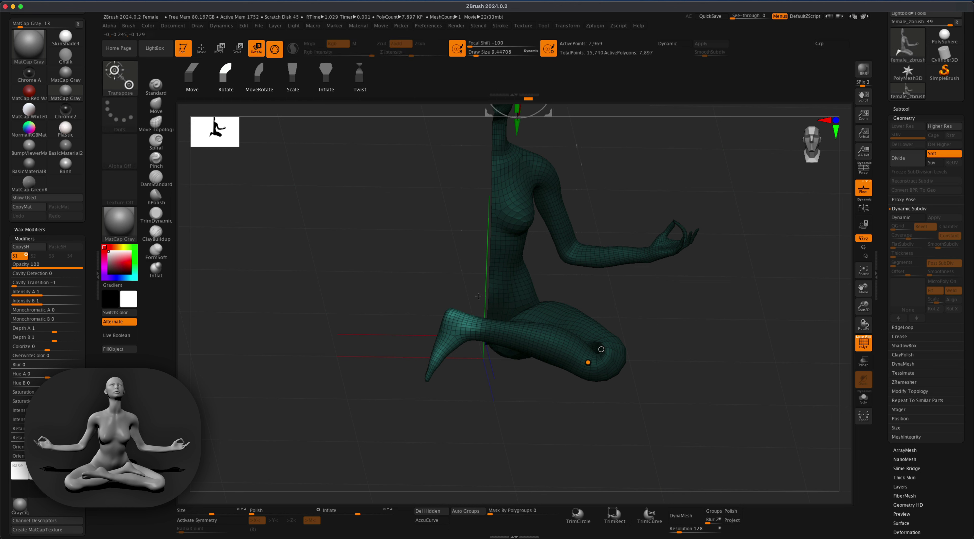
key("alt")
left_click(460, 327, "alt")
left_click_drag(484, 409, 504, 409)
left_click_drag(495, 416, 507, 399)
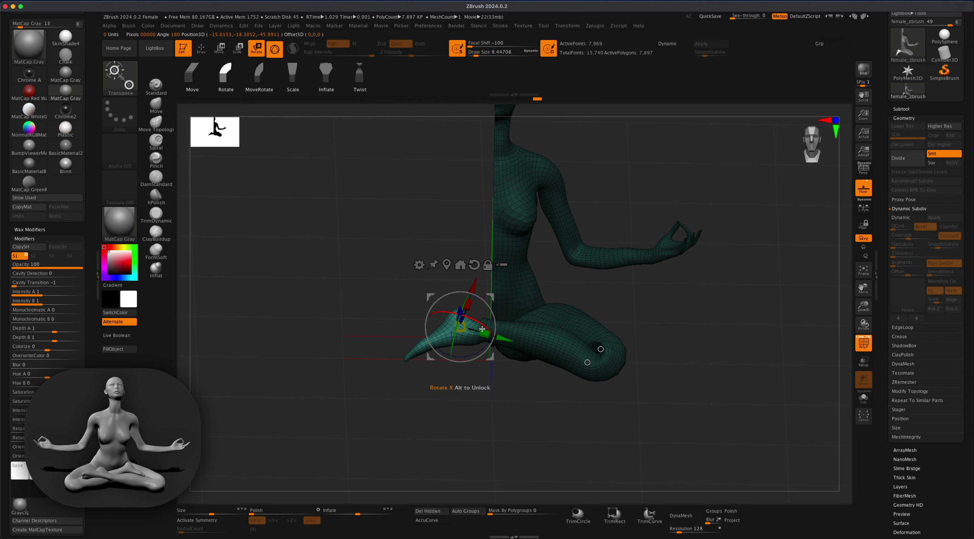
left_click_drag(456, 332, 489, 285)
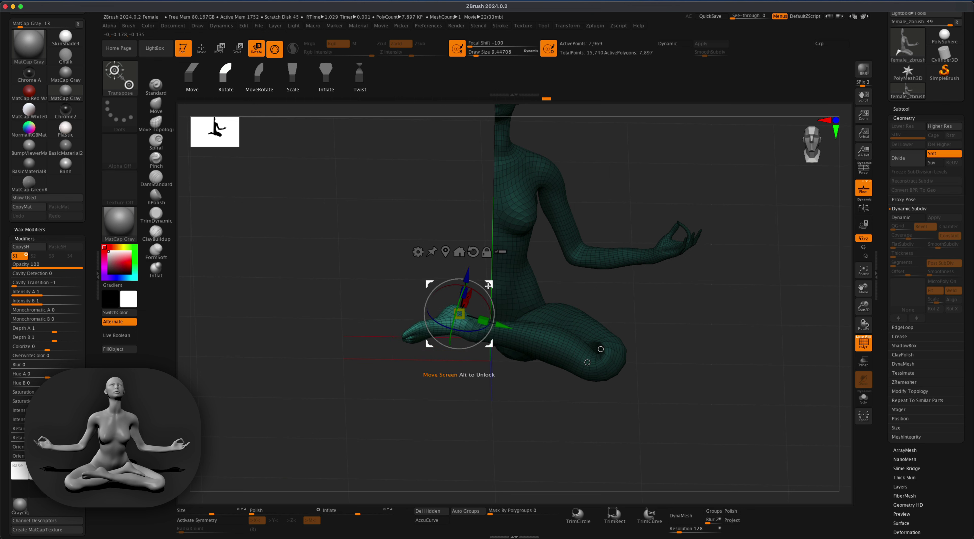
- Rotate the left foot further around its ankle with the gizmo, and clear the mask using the Move brush
left_click_drag(452, 321, 440, 342)
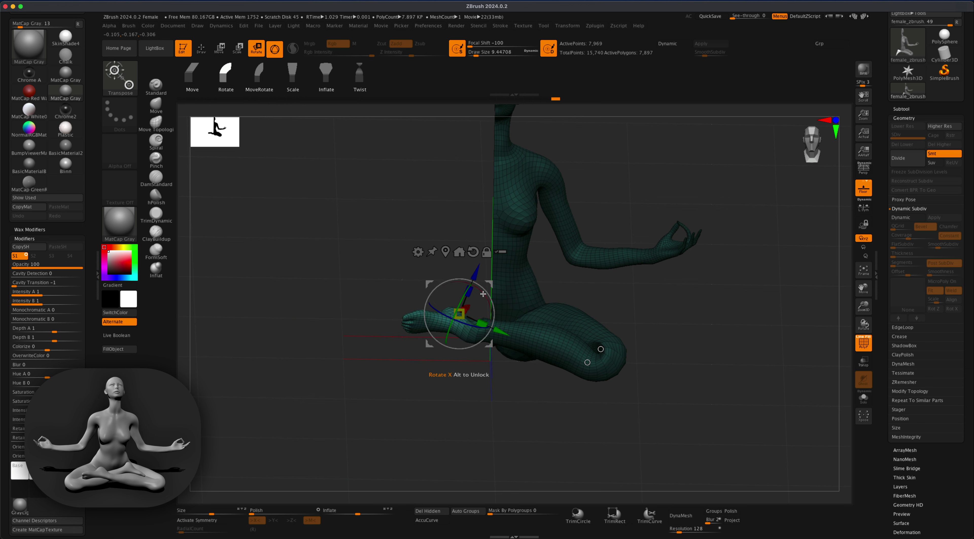
left_click(155, 107)
left_click_drag(342, 232, 420, 276, "super")
- Reshape the left ankle and lower shin with the Move brush at a size of about 31, smoothing the bend
key("shift")
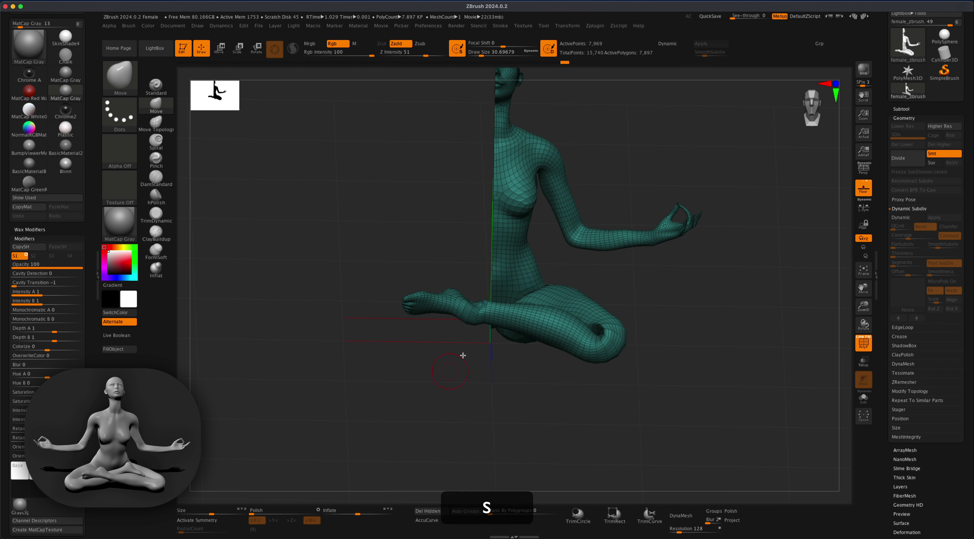
mouse_move(437, 368)
left_mouse_down()
mouse_move(442, 387)
mouse_move(483, 304)
mouse_move(467, 305)
mouse_move(472, 320)
mouse_move(463, 322)
left_mouse_up()
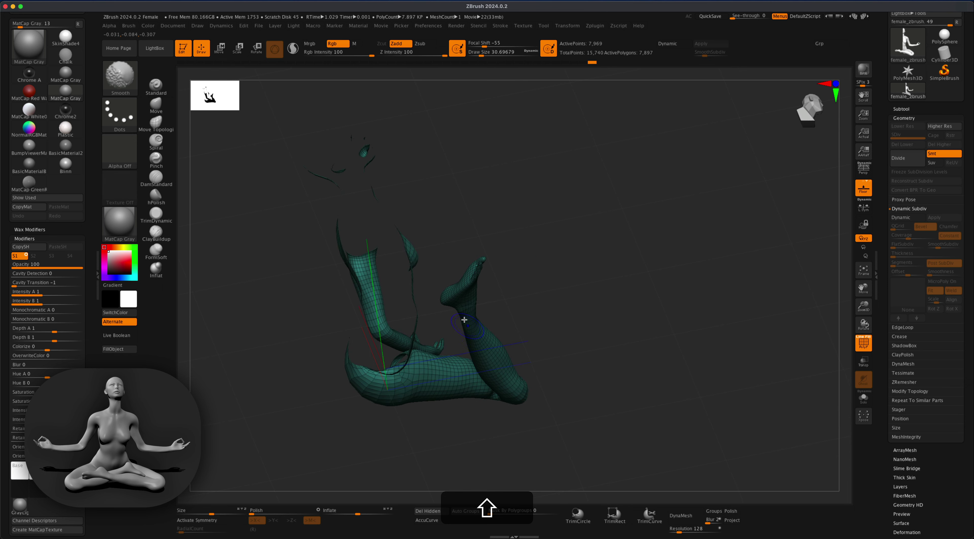
mouse_move(558, 338)
left_mouse_down("shift")
mouse_move(518, 370)
mouse_move(629, 414)
left_mouse_up("shift")
- Reveal the whole figure and isolate the red polygroup so only the figure's right half is shown from the front
key("shift+super")
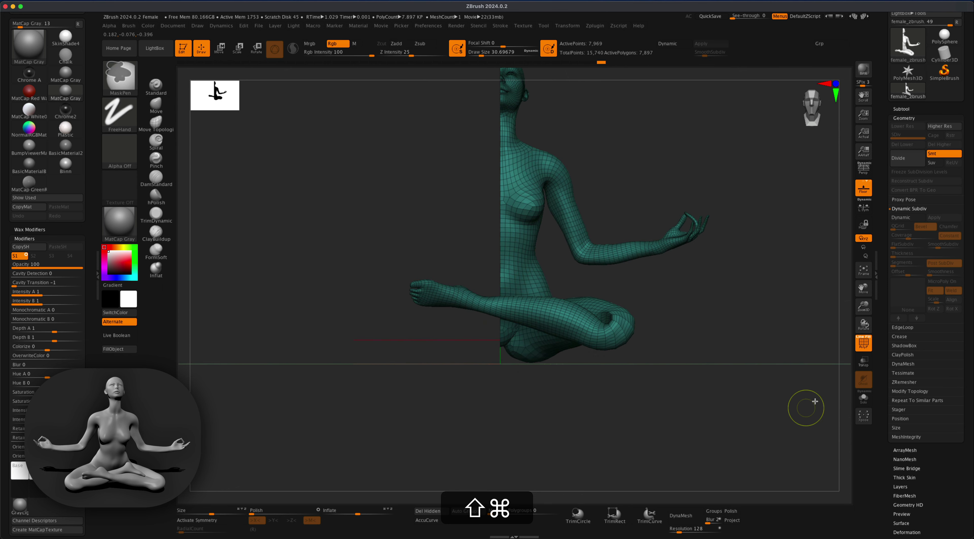
left_click(704, 387, "shift+super")
mouse_move(715, 404)
left_mouse_down("alt")
mouse_move(713, 437)
mouse_move(698, 421)
mouse_move(665, 424)
left_mouse_up("alt")
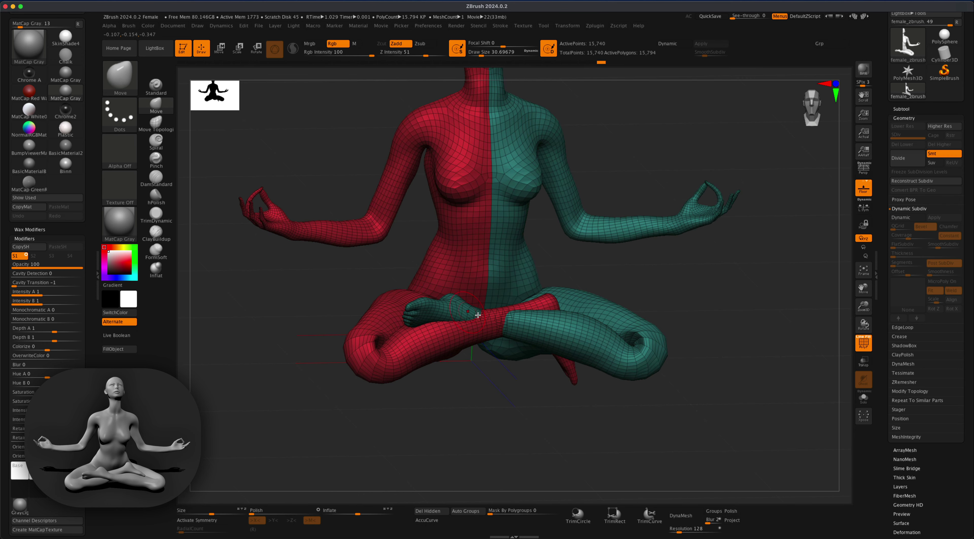
left_click_drag(503, 381, 496, 386, "alt")
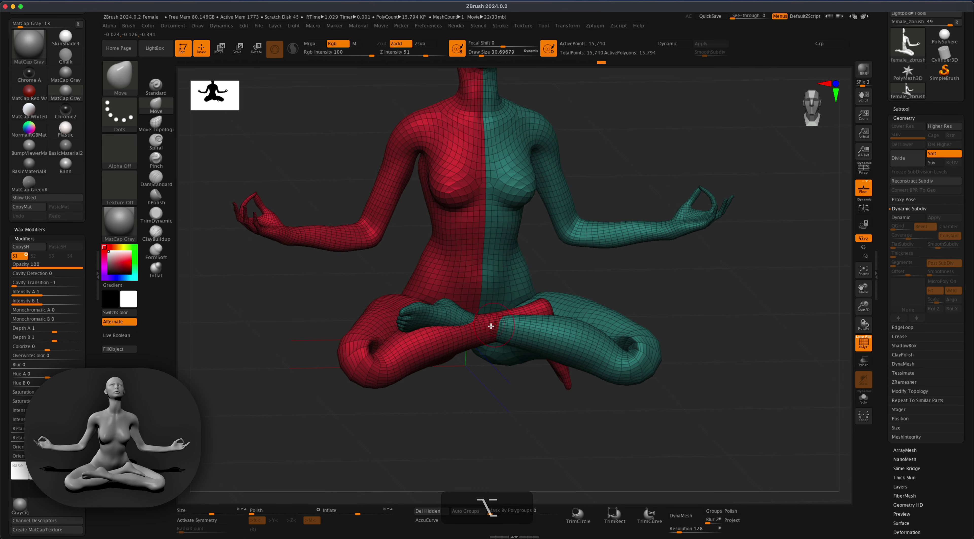
left_click_drag(432, 439, 459, 436, "alt")
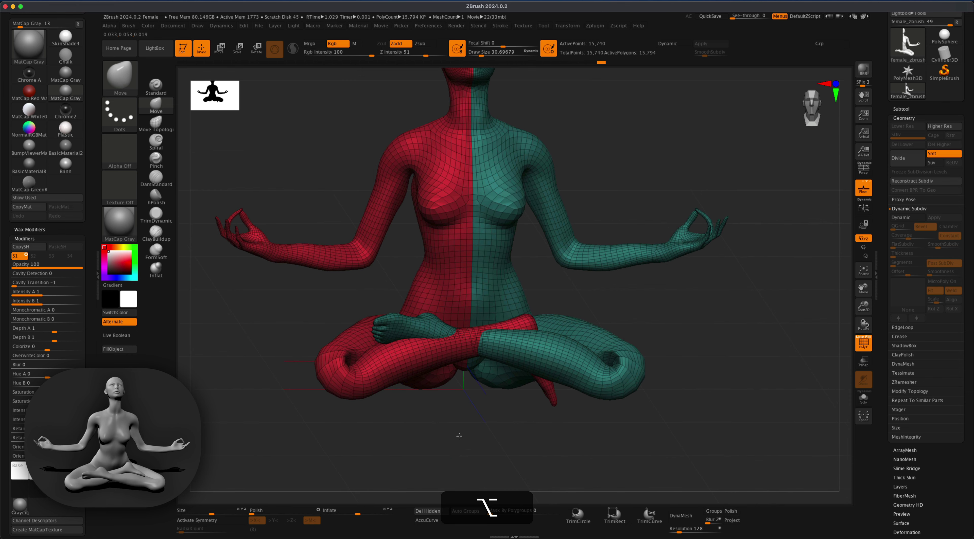
left_click(450, 275, "shift+super")
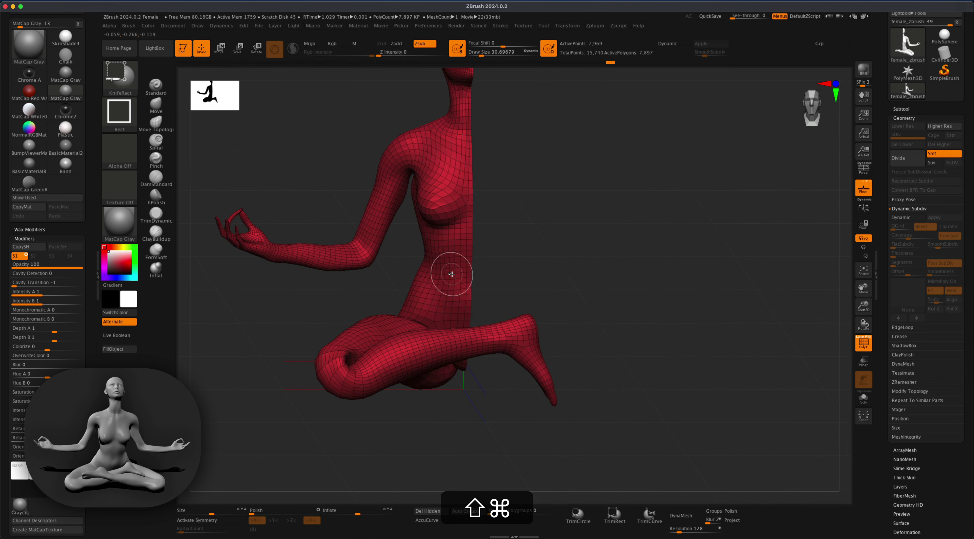
mouse_move(584, 317)
left_mouse_down("shift")
mouse_move(572, 318)
mouse_move(583, 336)
left_mouse_up("shift")
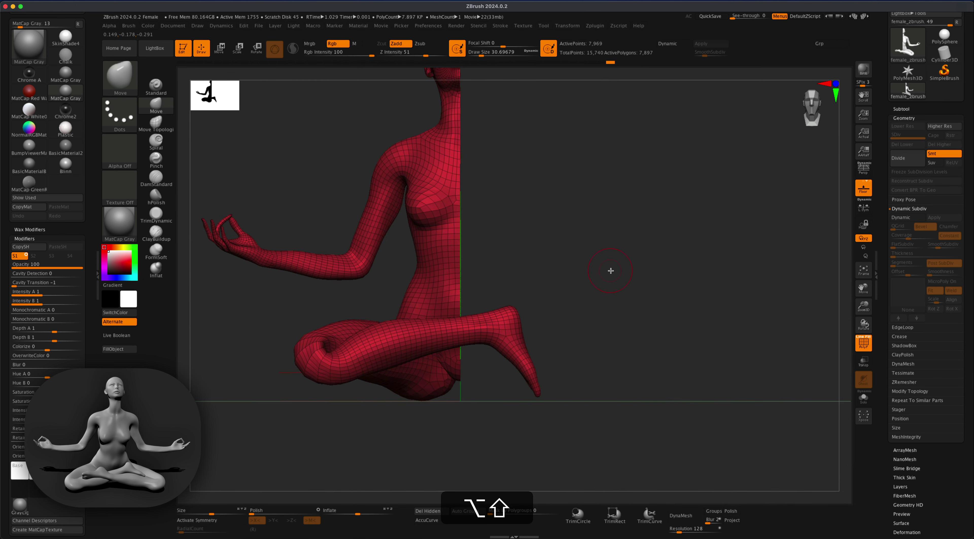
- Mask the right foot and ankle, softening and inverting the mask to leave only the foot editable
mouse_move(630, 242)
left_mouse_down("super")
mouse_move(563, 384)
mouse_move(474, 444)
mouse_move(594, 393)
mouse_move(600, 415)
mouse_move(610, 380)
left_mouse_up("super")
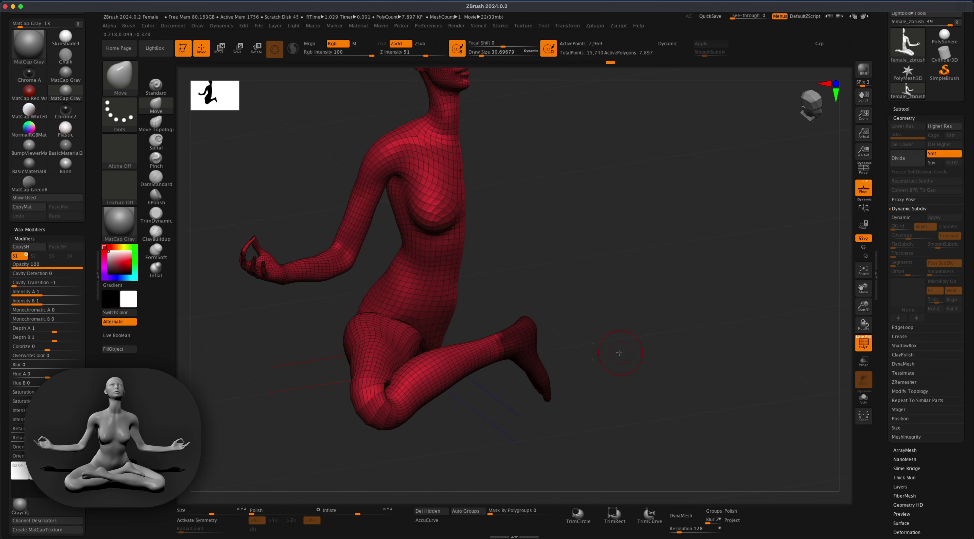
key("super")
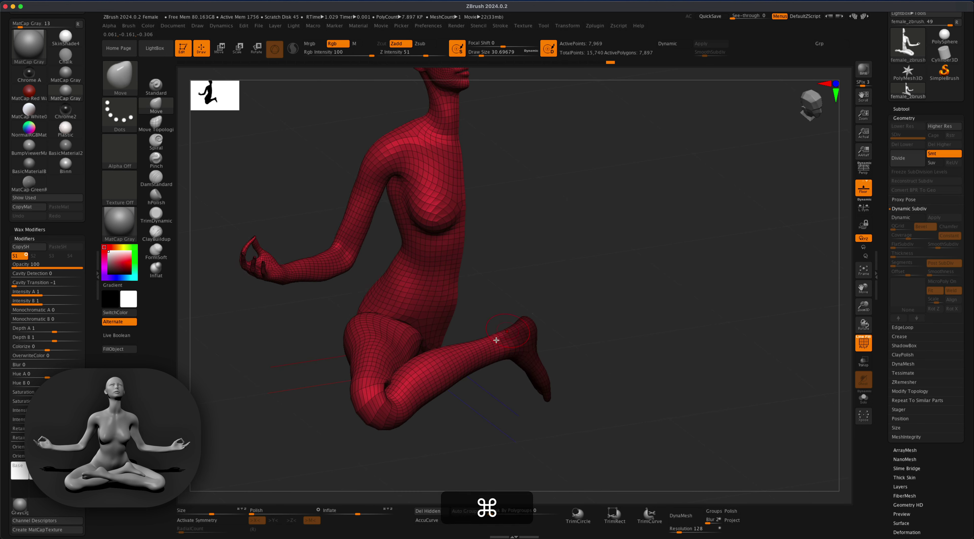
key("super")
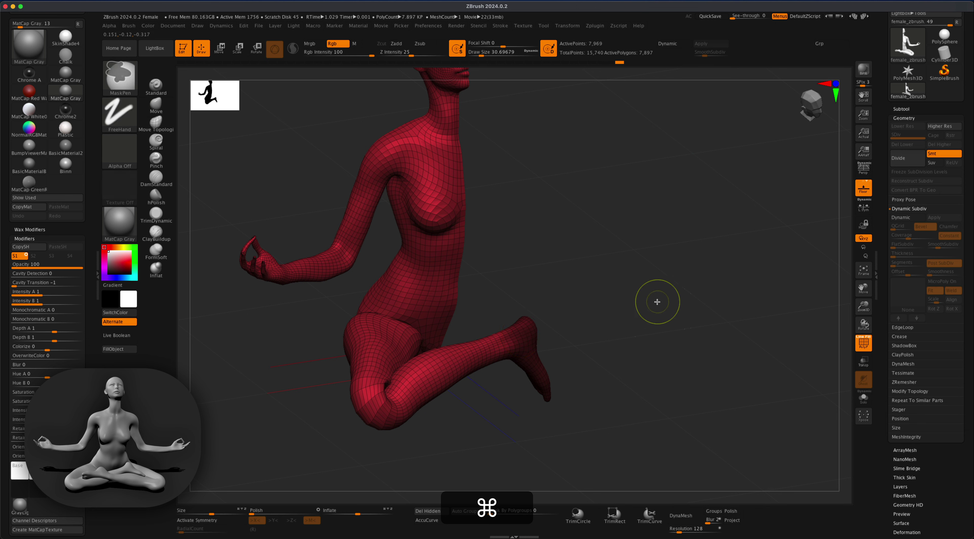
left_click(657, 302, "super")
mouse_move(609, 359)
left_mouse_down()
mouse_move(619, 365)
mouse_move(616, 357)
left_mouse_up()
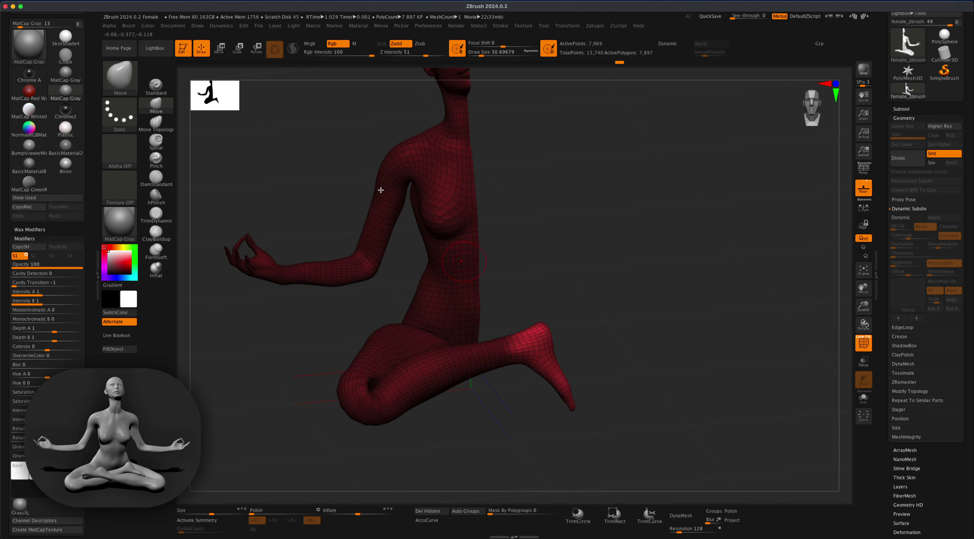
- Activate the Rotate gizmo, center it on the right ankle, and rotate the unmasked foot upward in line with the shin
left_click(258, 49)
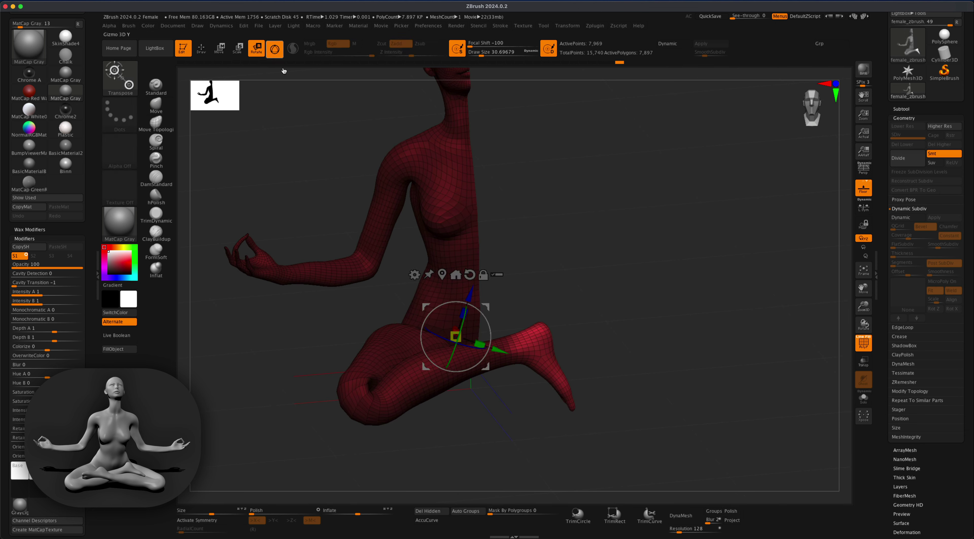
key("alt")
left_click(518, 348, "alt")
mouse_move(631, 359)
left_mouse_down()
mouse_move(625, 327)
mouse_move(635, 357)
mouse_move(620, 358)
left_mouse_up()
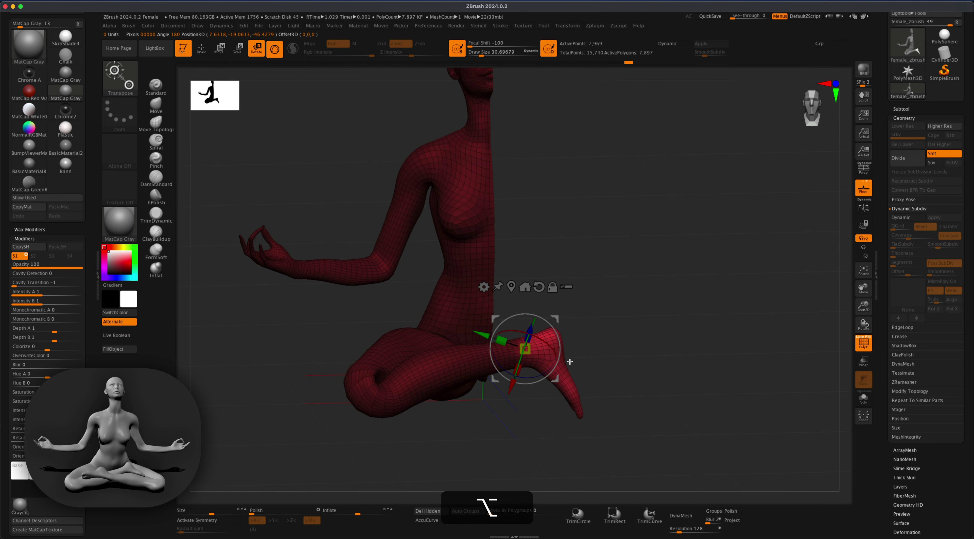
left_click_drag(519, 358, 512, 388)
left_click_drag(559, 322, 560, 312)
left_click_drag(530, 362, 534, 360)
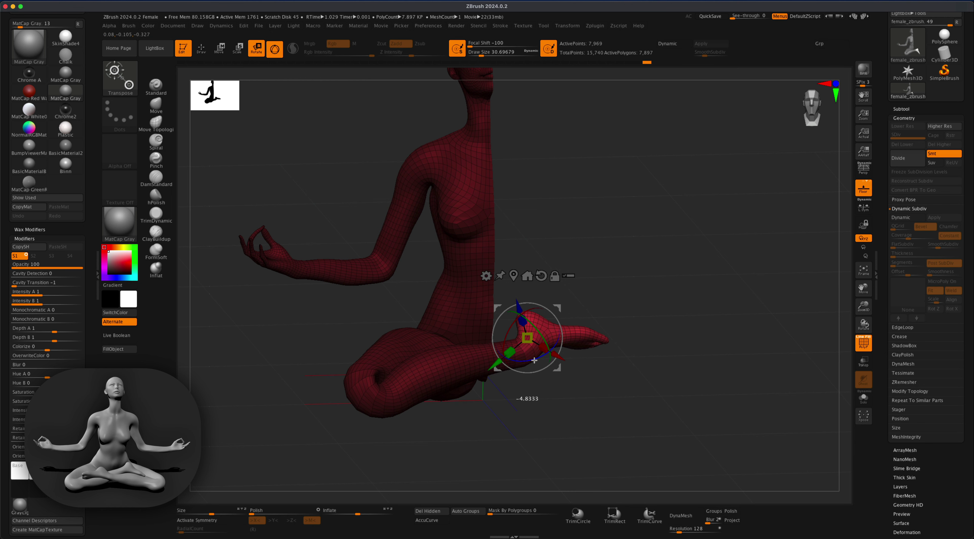
left_click_drag(589, 389, 612, 395)
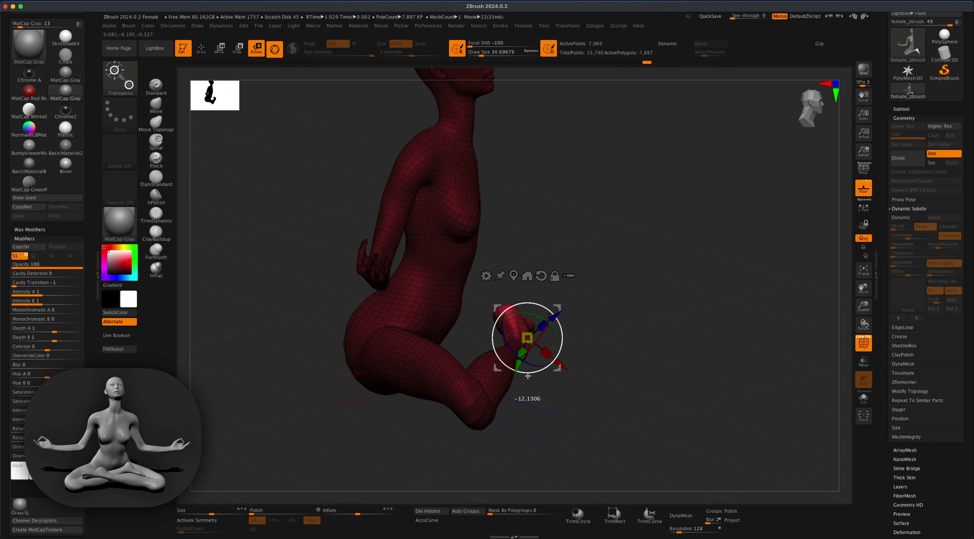
mouse_move(615, 351)
left_mouse_down()
mouse_move(576, 357)
mouse_move(593, 353)
mouse_move(639, 374)
left_mouse_up()
- Clear the mask and reshape the right ankle and shin with the Move brush at sizes of about 71 and 33, smoothing the ankle
left_click(156, 107)
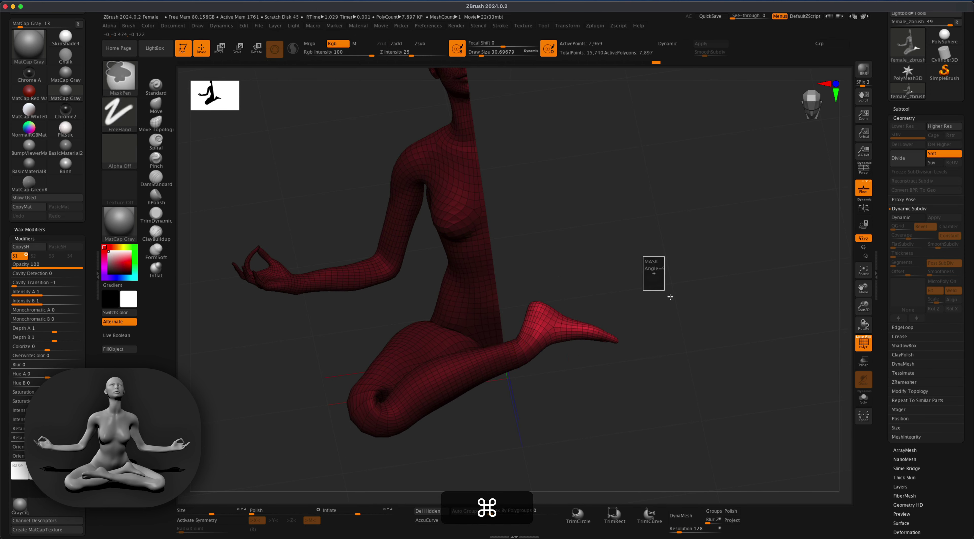
key("s")
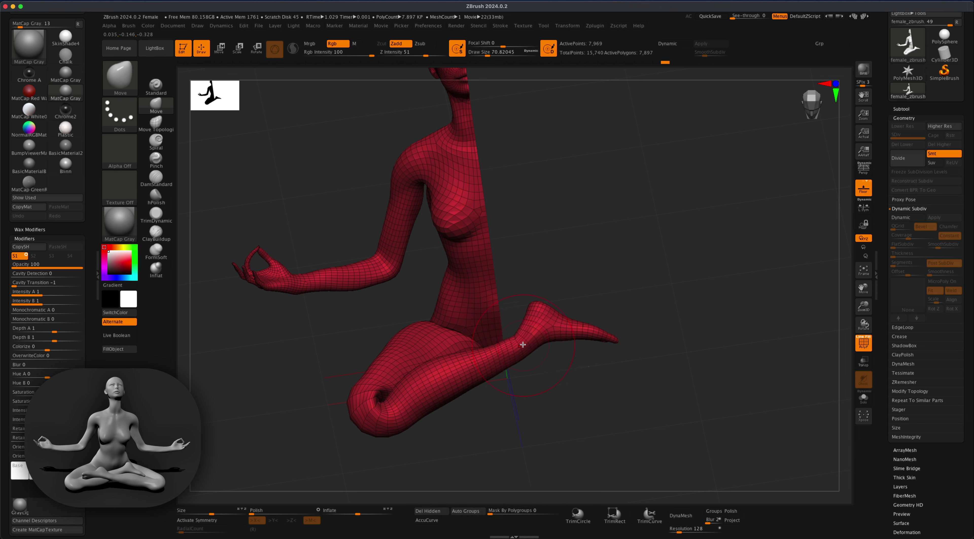
mouse_move(517, 341)
right_mouse_down()
mouse_move(572, 383)
mouse_move(598, 374)
mouse_move(516, 357)
right_mouse_up()
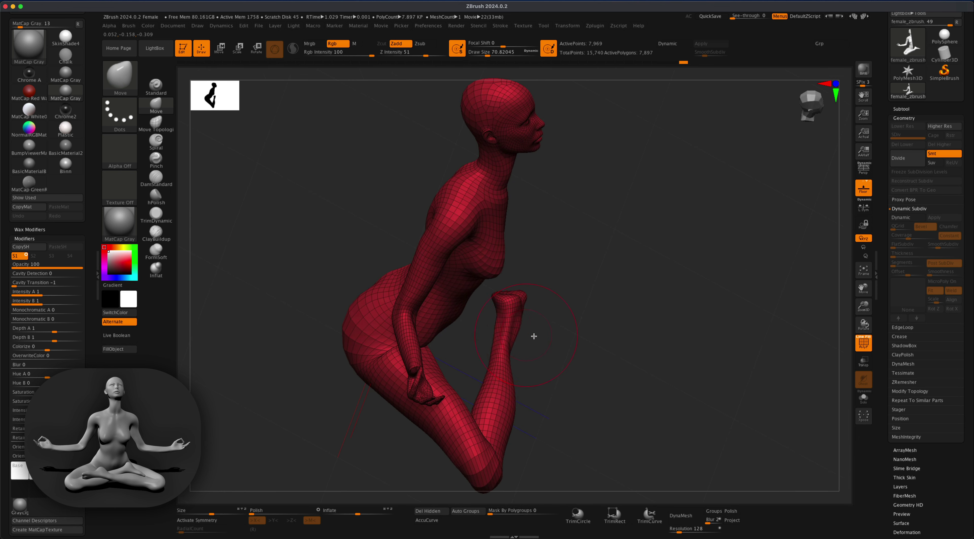
key("s")
mouse_move(525, 337)
right_mouse_down()
mouse_move(528, 369)
mouse_move(518, 342)
right_mouse_up()
key("shift")
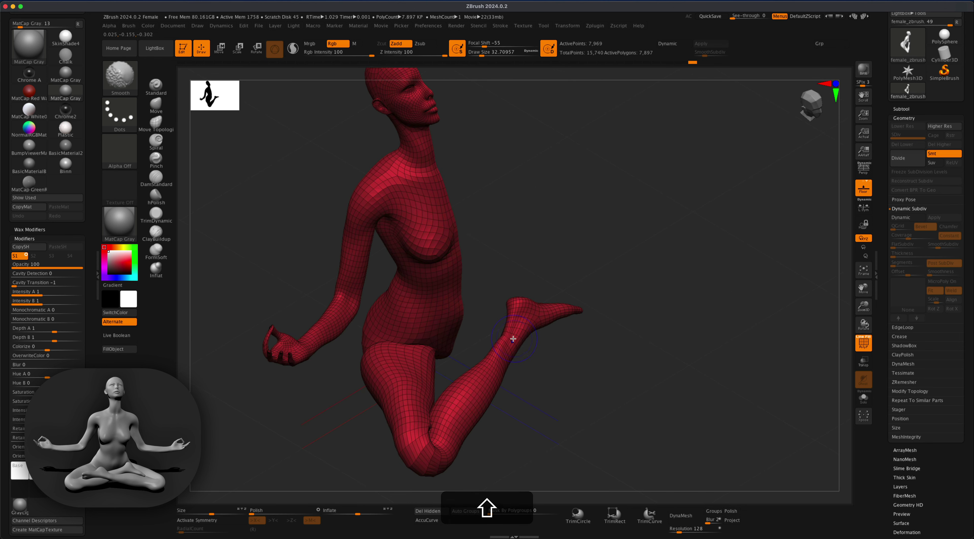
mouse_move(544, 373)
right_mouse_down()
mouse_move(570, 407)
mouse_move(630, 404)
right_mouse_up()
- Reveal both halves of the figure and turn on perspective
key("shift+super")
left_click(711, 366, "shift+super")
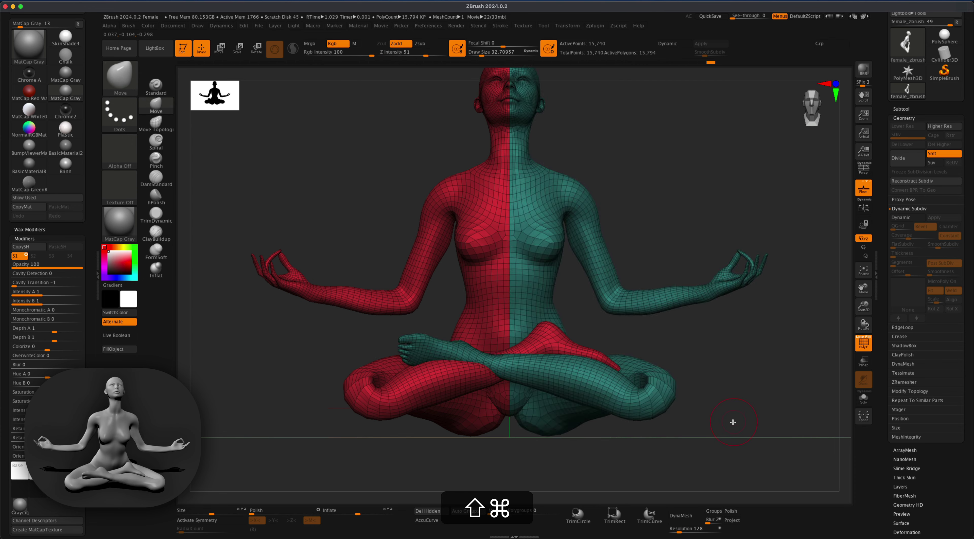
mouse_move(733, 422)
right_mouse_down("alt")
mouse_move(719, 405)
mouse_move(697, 420)
mouse_move(717, 415)
mouse_move(692, 410)
mouse_move(641, 426)
mouse_move(640, 360)
mouse_move(715, 343)
right_mouse_up("alt")
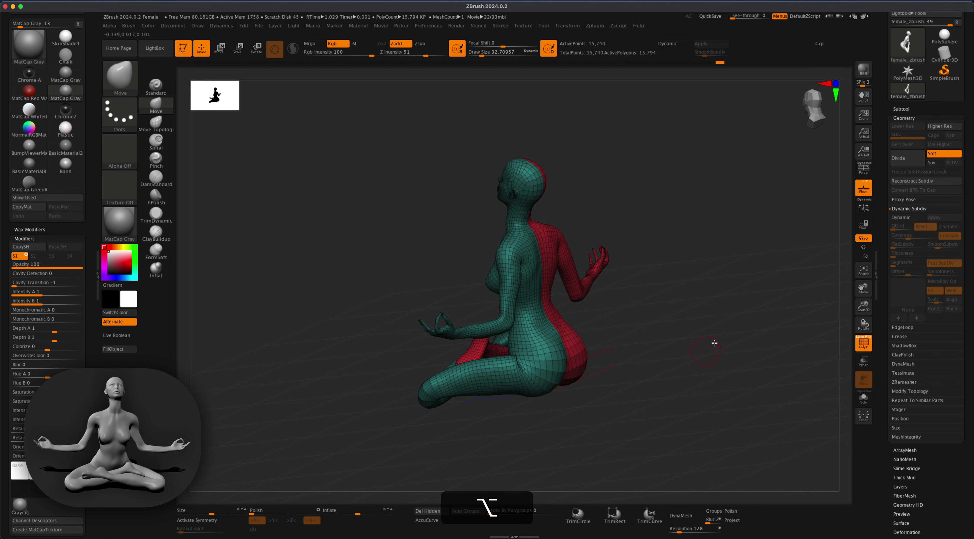
left_click(859, 169)
- Enlarge the Move brush to about 202 and adjust the shape of the hips and buttocks from behind
key("s")
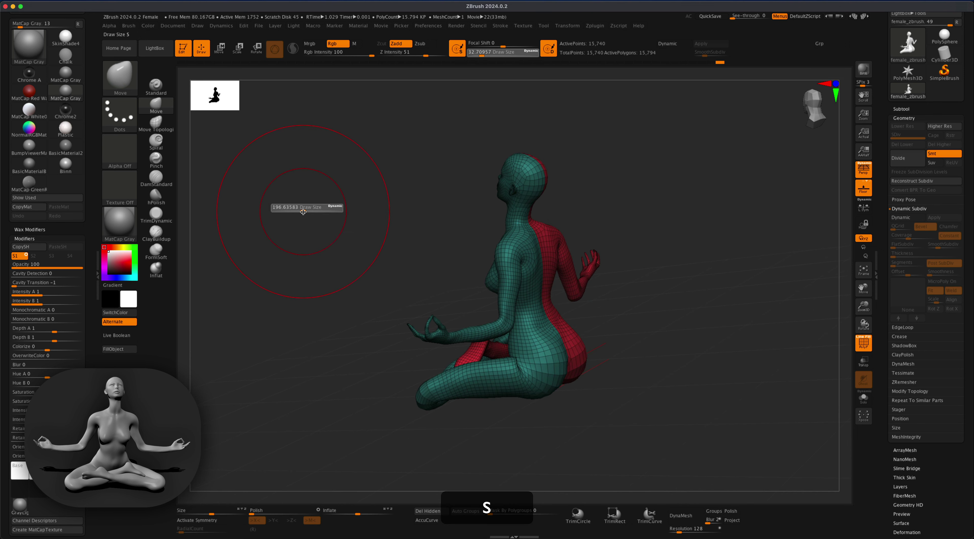
mouse_move(635, 366)
right_mouse_down()
mouse_move(580, 396)
mouse_move(516, 373)
right_mouse_up()
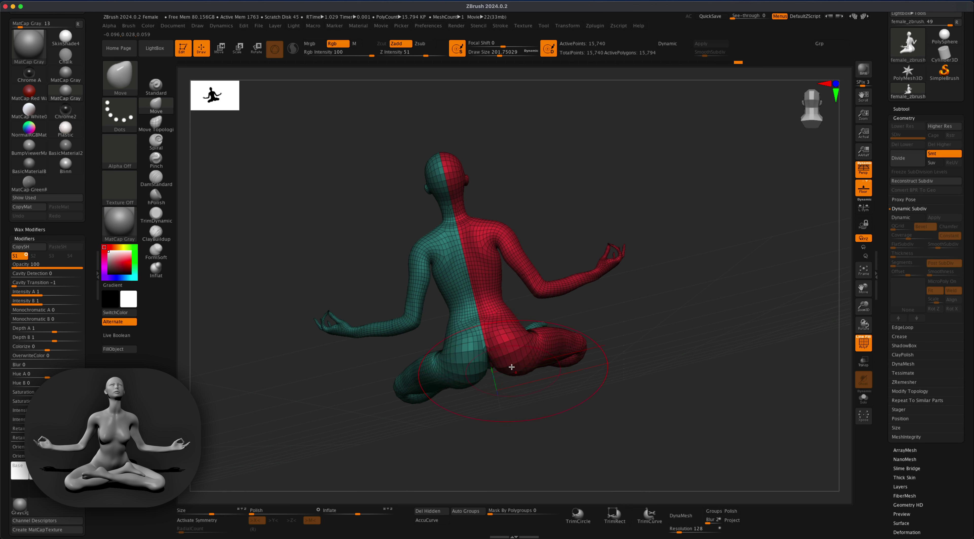
mouse_move(478, 371)
right_mouse_down()
mouse_move(572, 404)
mouse_move(472, 358)
mouse_move(574, 385)
mouse_move(537, 370)
mouse_move(613, 406)
mouse_move(591, 396)
mouse_move(619, 424)
mouse_move(614, 407)
right_mouse_up()
- Set the Move brush size to about 104 and adjust the outer shape of both bent knees
key("s")
left_click_drag(309, 388, 303, 389)
mouse_move(576, 429)
right_mouse_down("alt")
mouse_move(616, 446)
mouse_move(627, 420)
mouse_move(609, 399)
right_mouse_up("alt")
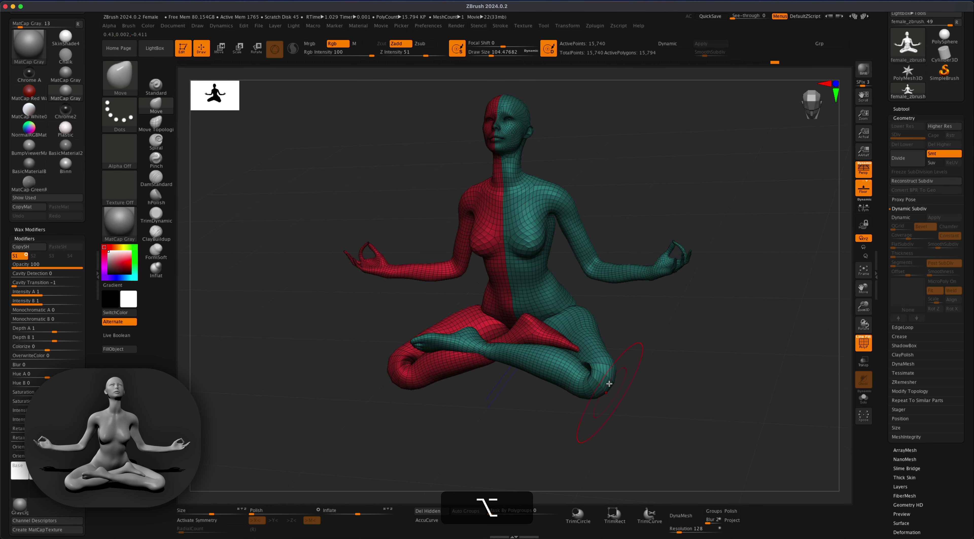
right_click_drag(632, 359, 639, 363)
key("shift")
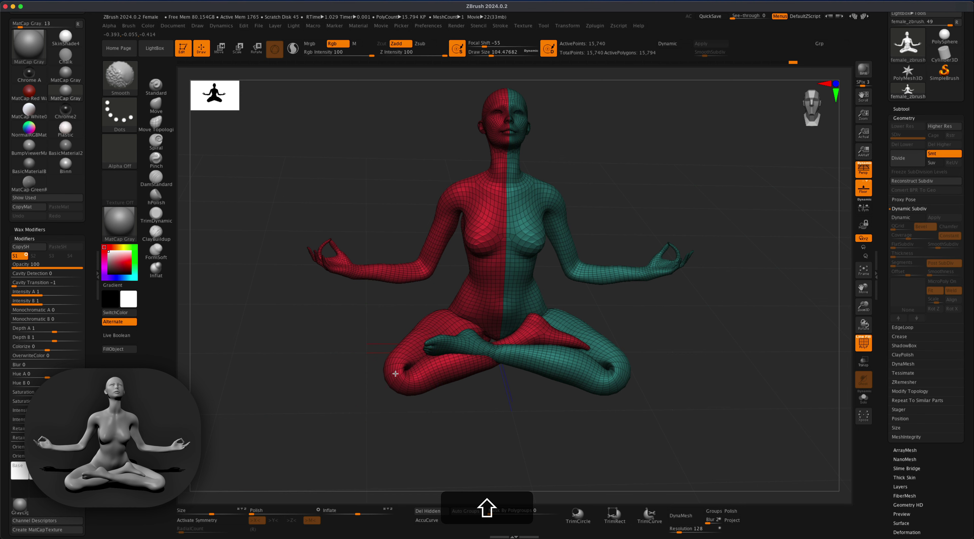
right_click_drag(408, 416, 414, 438, "alt")
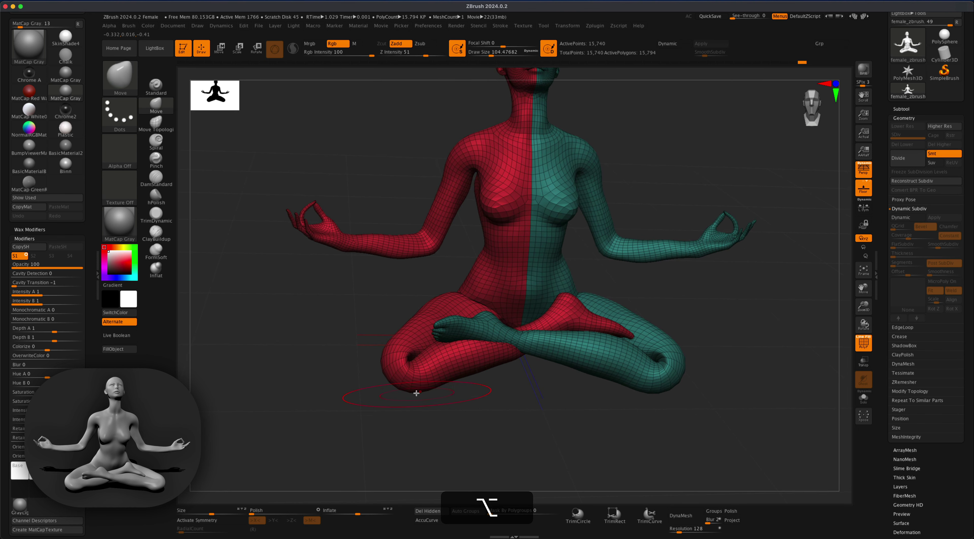
- Reduce the Move brush to about 65 and refine the undersides of both knees and lower legs
key("s")
left_click_drag(407, 411, 418, 385)
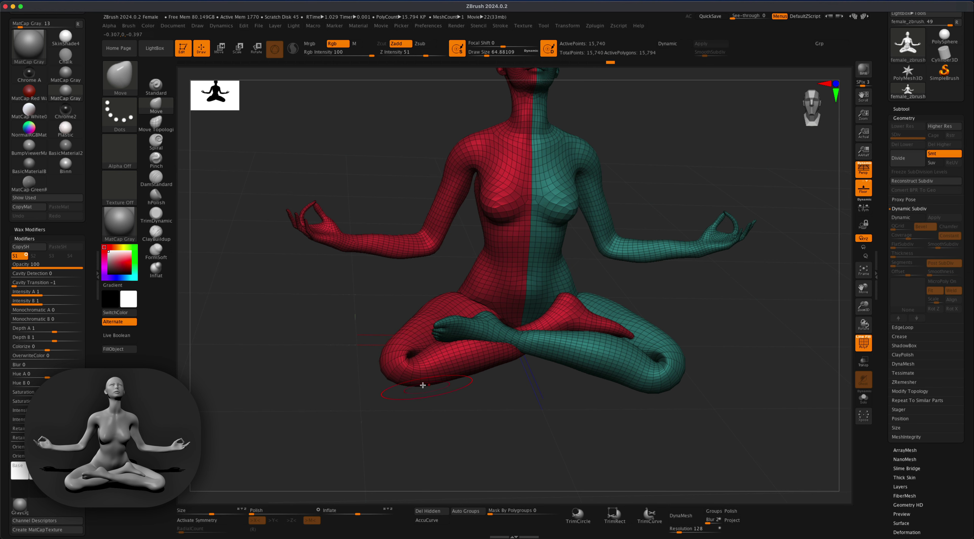
right_click_drag(414, 384, 643, 400)
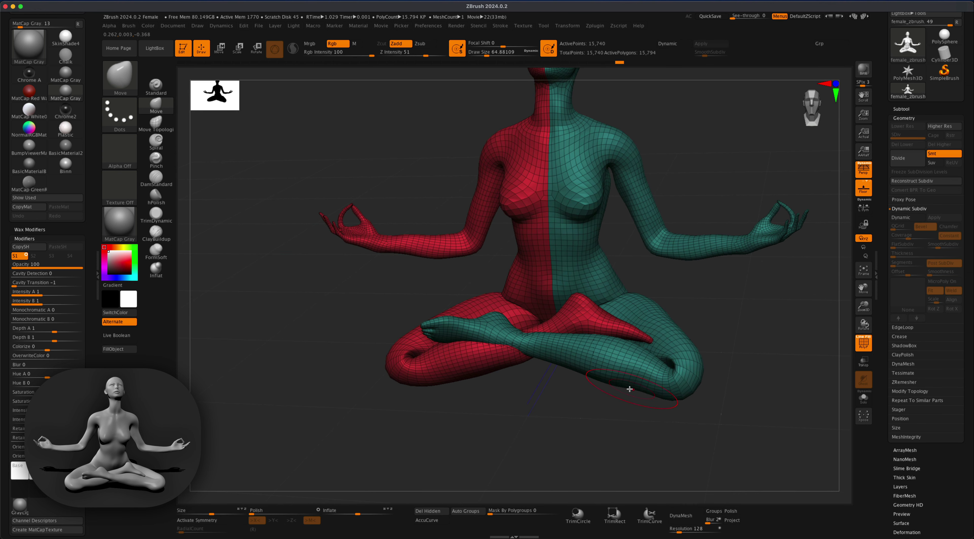
right_click_drag(615, 381, 595, 379)
- Try sharpening the bent right knee with the Pinch brush at a size of about 56, and undo the strokes
left_click(163, 168)
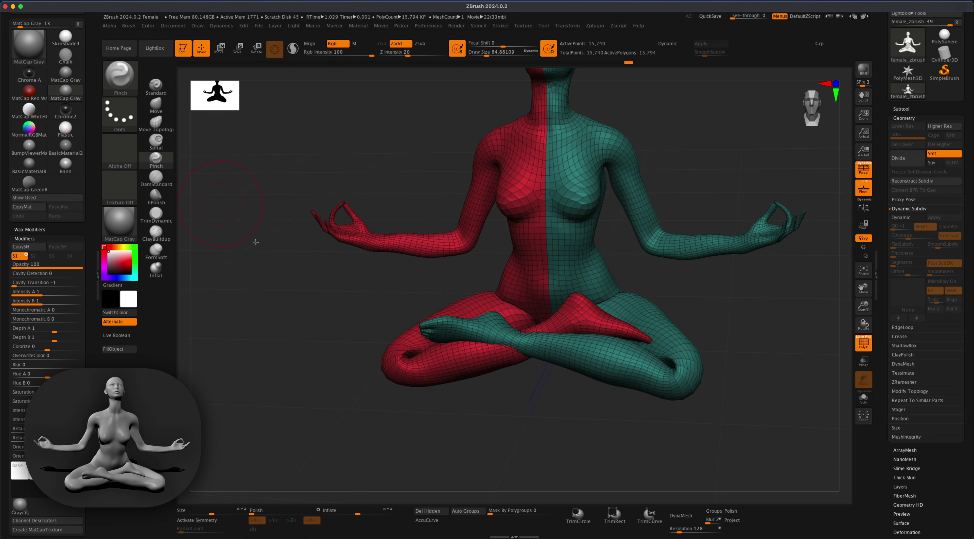
key("s")
key("s")
mouse_move(728, 416)
left_mouse_down()
mouse_move(716, 417)
mouse_move(727, 417)
left_mouse_up()
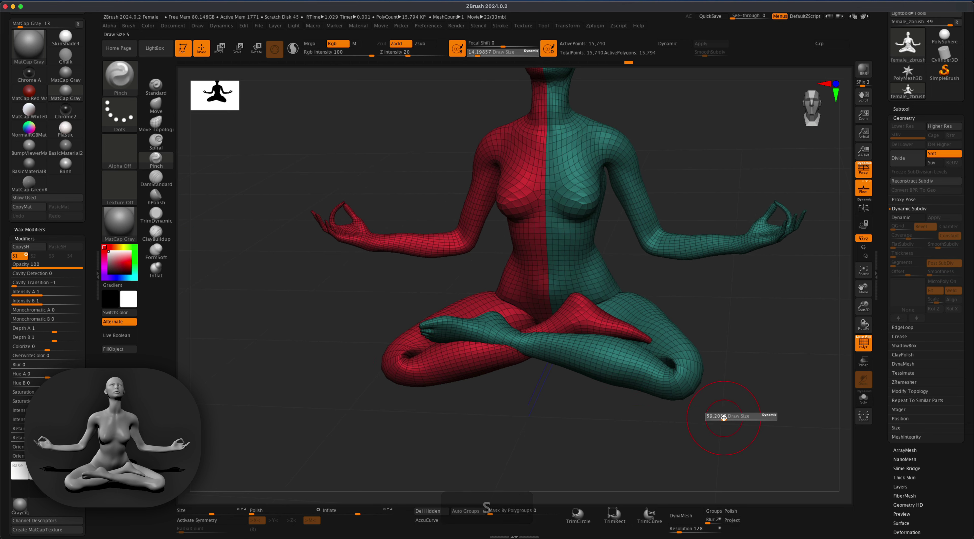
mouse_move(731, 425)
right_mouse_down()
mouse_move(717, 428)
mouse_move(696, 383)
mouse_move(754, 428)
mouse_move(805, 430)
right_mouse_up()
key("super+z")
key("super+z")
key("super+z")
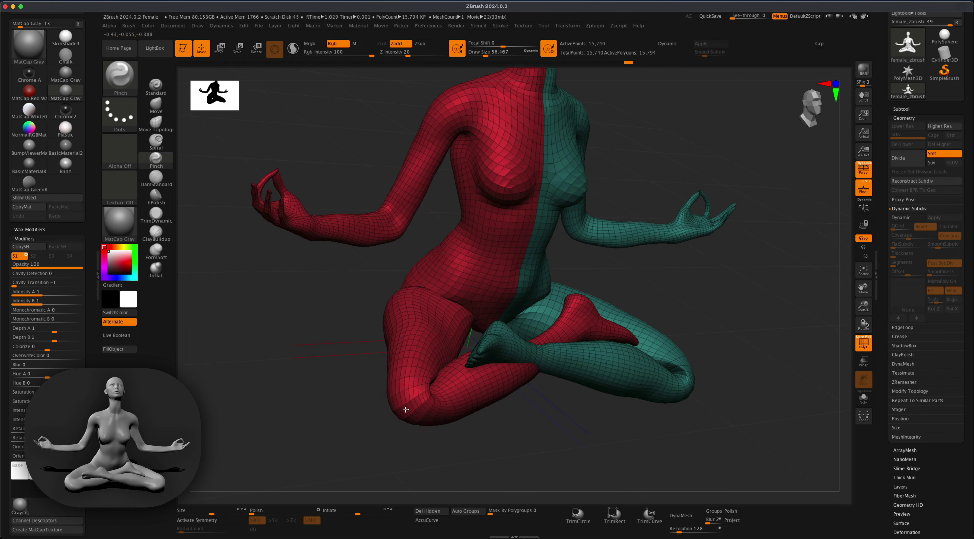
- Turn off the polygroup colours and smooth the creases around both hips with a brush size of about 31
key("f")
mouse_move(405, 410)
right_mouse_down()
mouse_move(762, 410)
mouse_move(370, 424)
mouse_move(383, 397)
right_mouse_up()
key("shift+f")
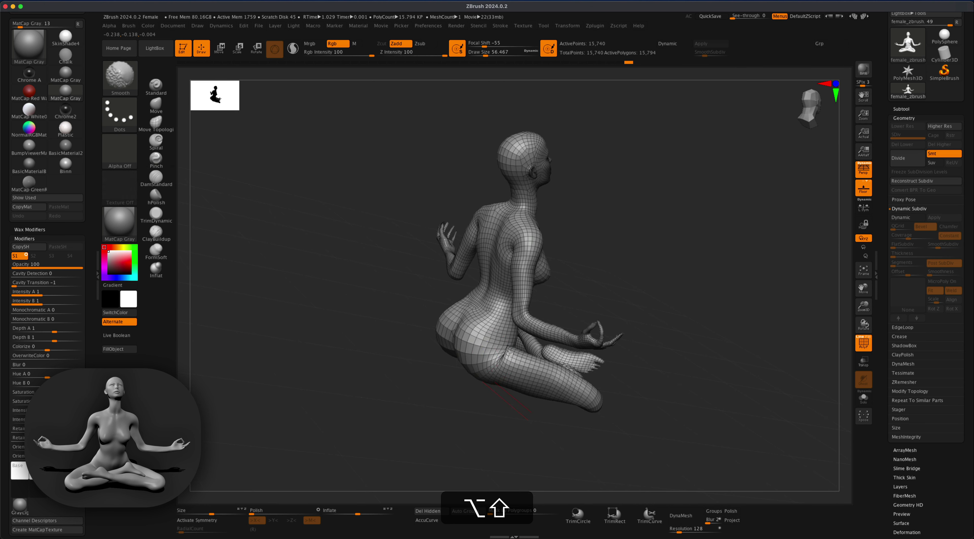
left_click_drag(510, 351, 508, 355, "shift")
key("s")
left_click_drag(446, 392, 441, 393)
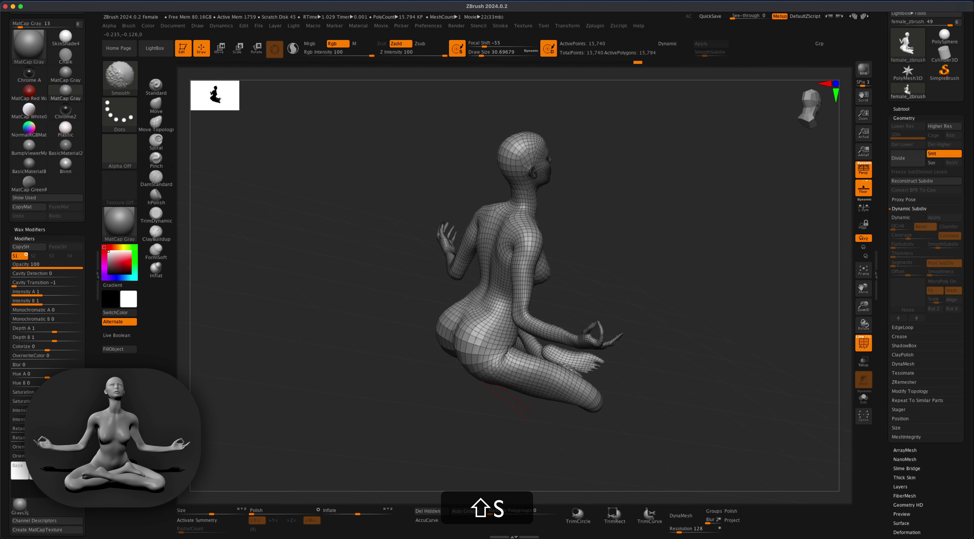
right_click_drag(513, 348, 414, 342, "shift")
right_click_drag(720, 324, 688, 367)
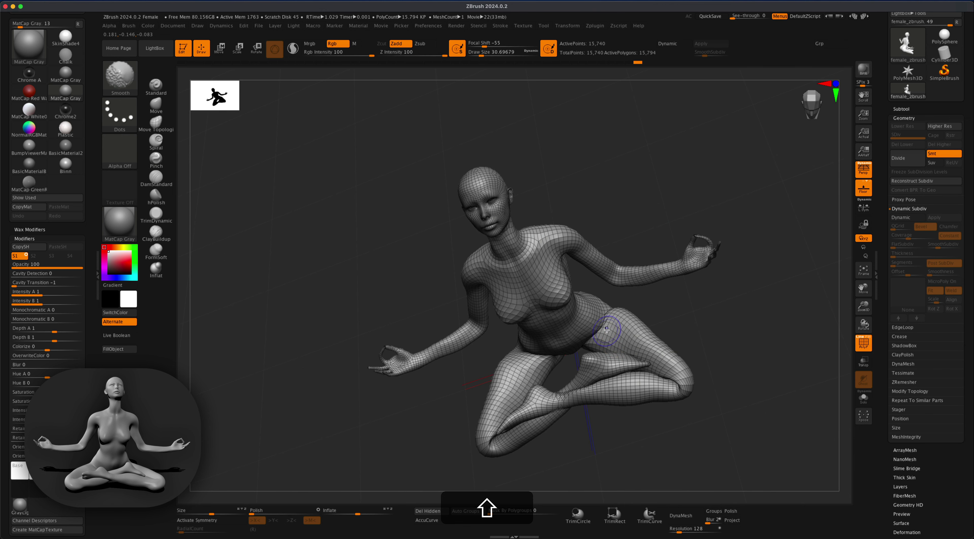
mouse_move(611, 316)
right_mouse_down("shift")
mouse_move(646, 396)
mouse_move(672, 395)
mouse_move(681, 415)
mouse_move(646, 420)
right_mouse_up("shift")
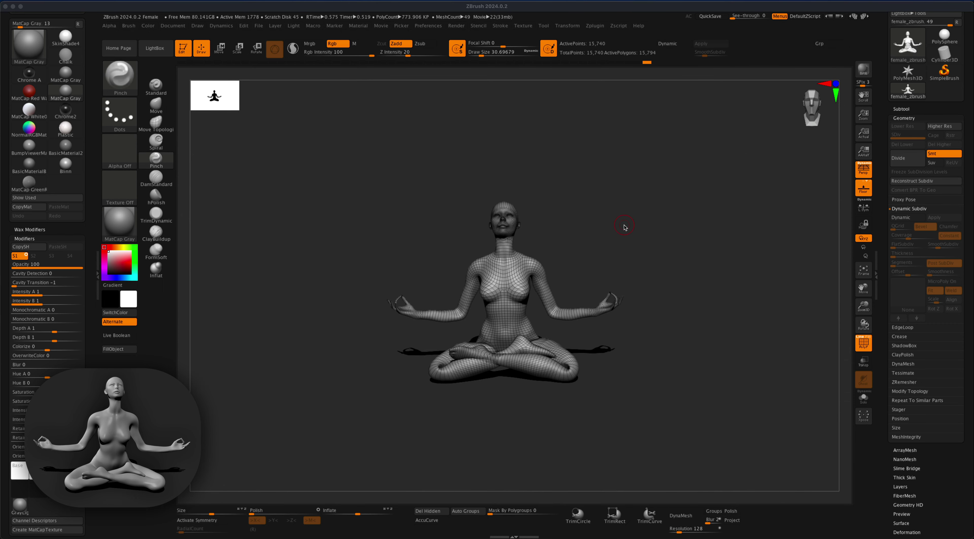